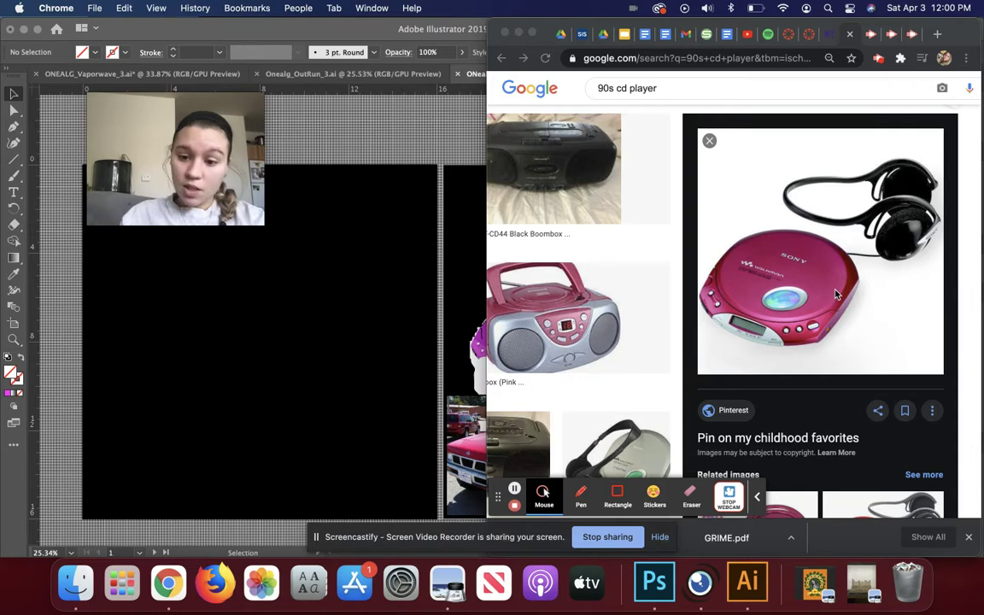
# Step: Copy the pink Sony CD player picture from the image results and paste it into the upper-left area of Illustrator's empty black artboard
pyautogui.rightClick(784, 317)
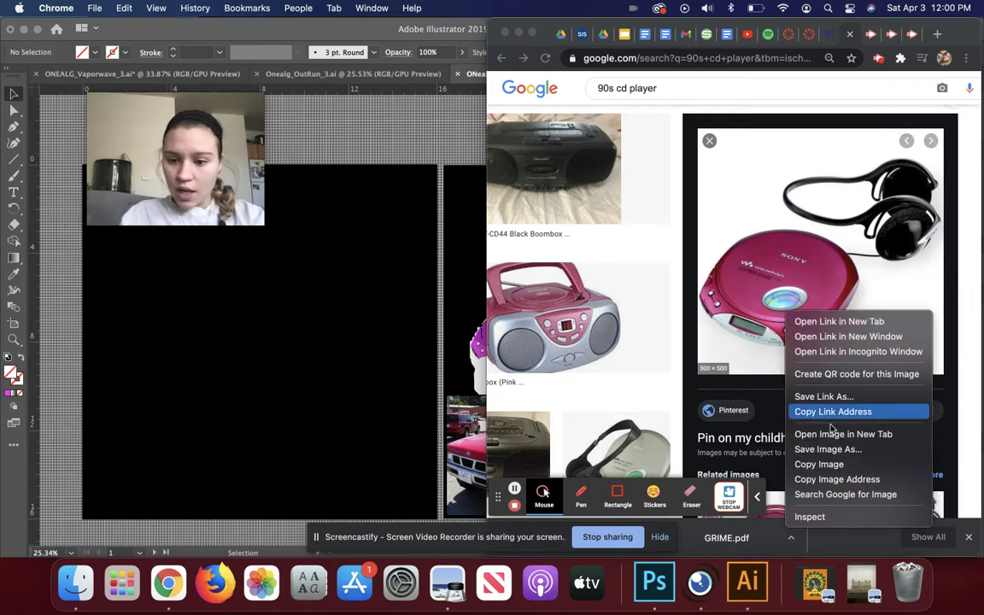
pyautogui.click(822, 464)
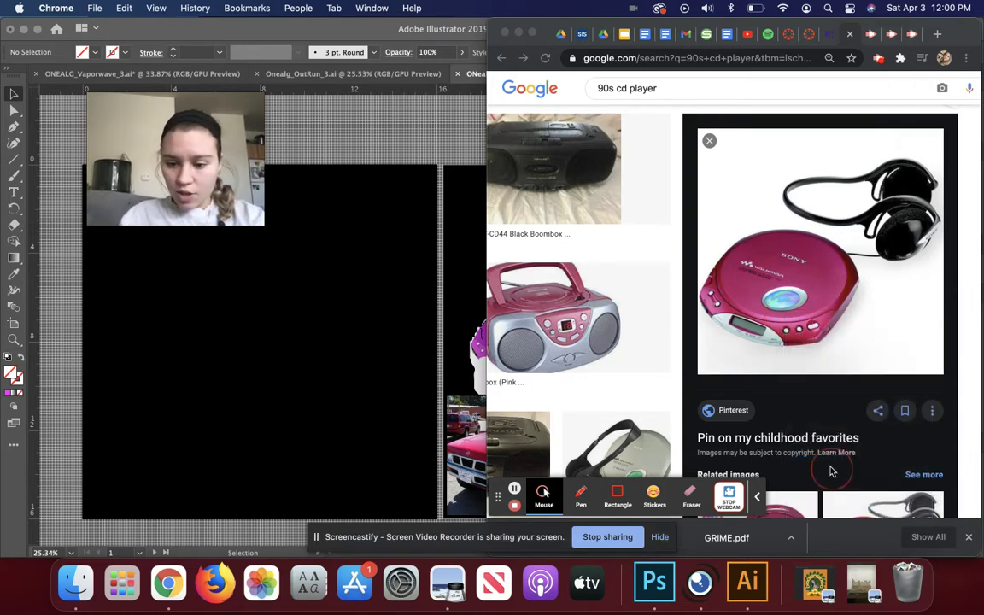
pyautogui.click(369, 359)
pyautogui.moveTo(208, 115); pyautogui.dragTo(596, 125)
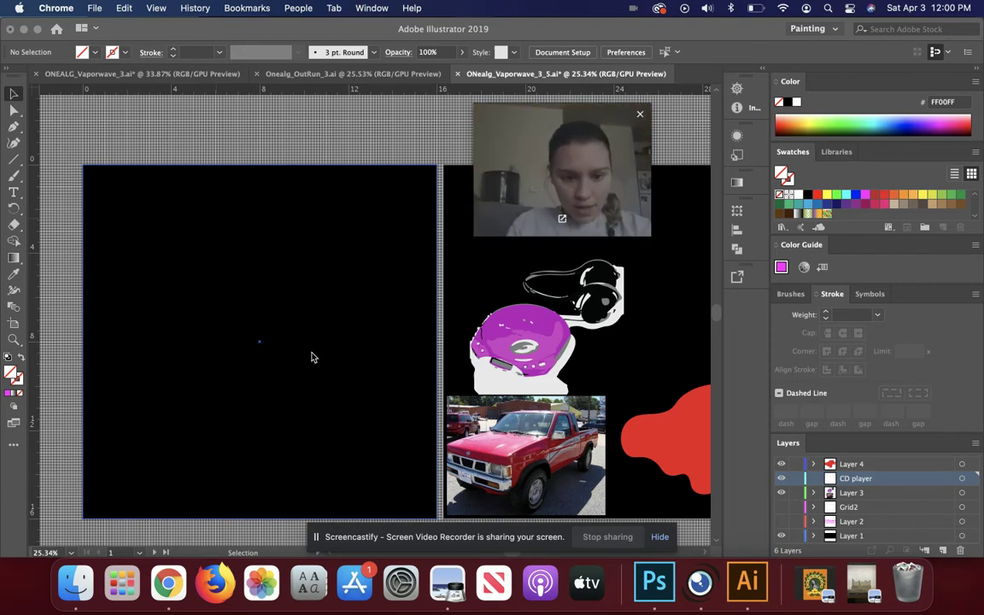
pyautogui.click(237, 194)
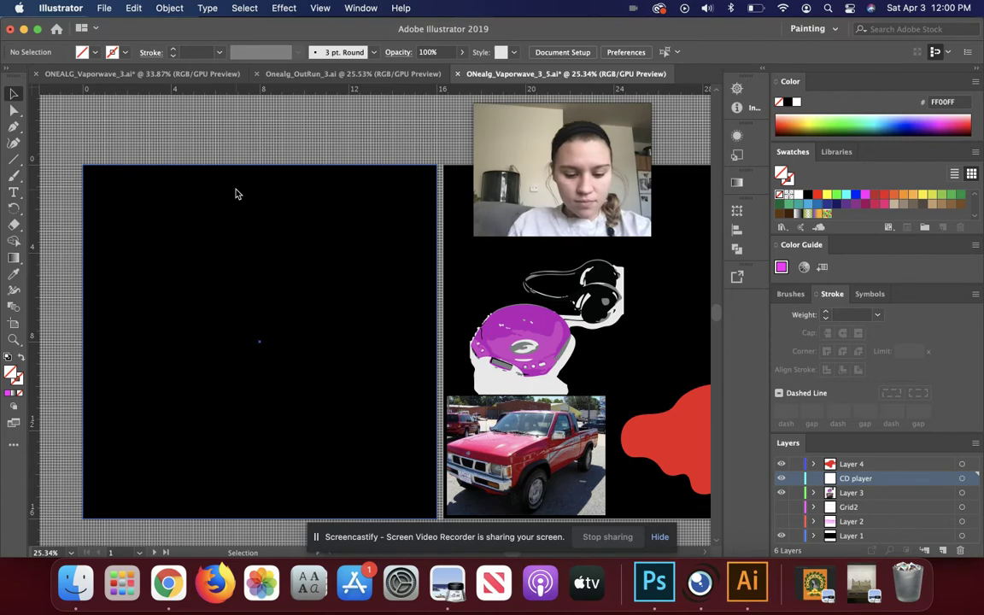
pyautogui.press('super+v')
pyautogui.moveTo(367, 285); pyautogui.dragTo(174, 224)
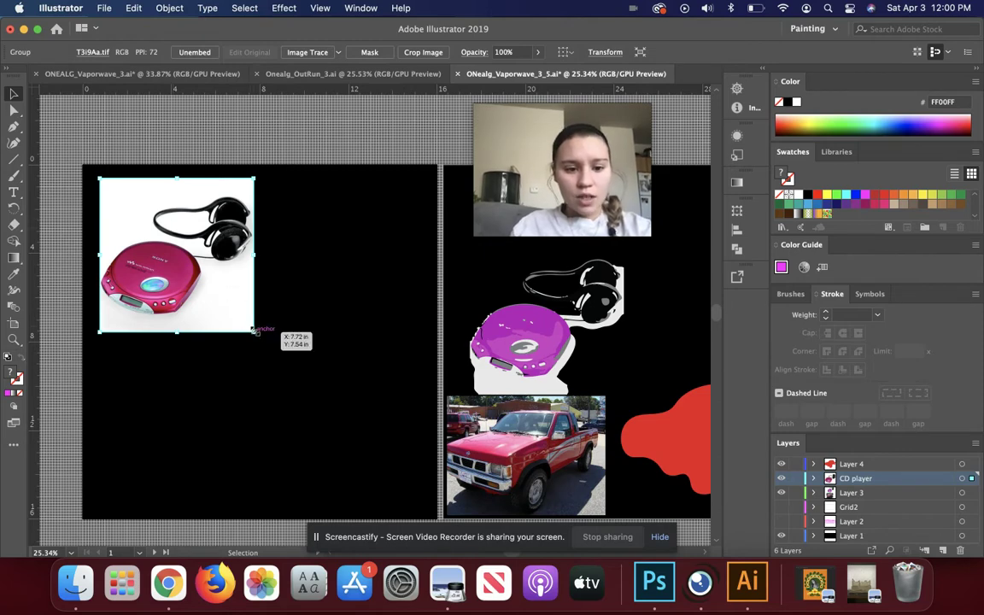
# Step: Scale the pasted CD player picture up proportionally to about 12.85 in square so it fills most of the artboard
pyautogui.moveTo(254, 331); pyautogui.dragTo(292, 353)
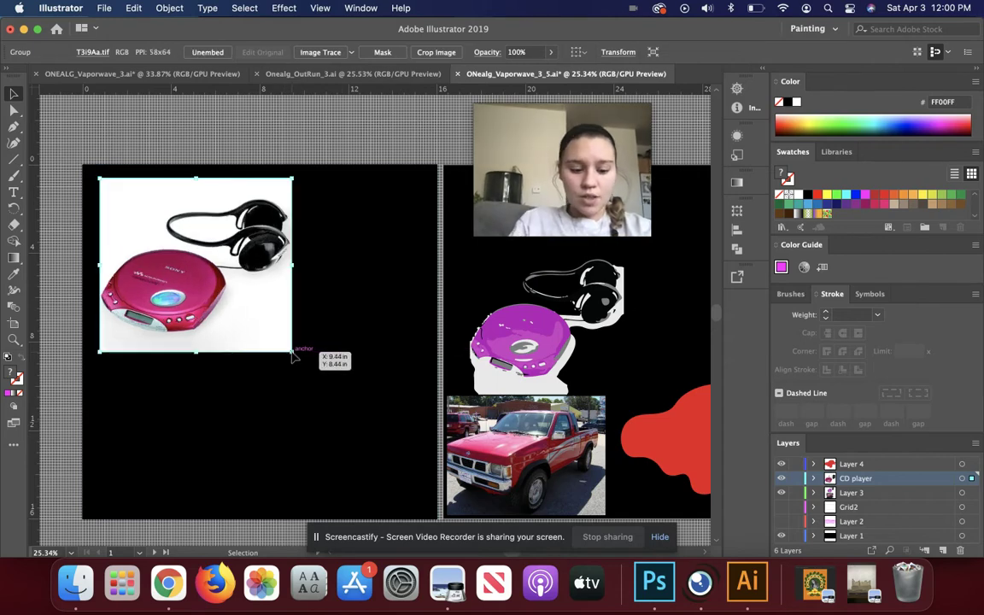
pyautogui.press('super+z')
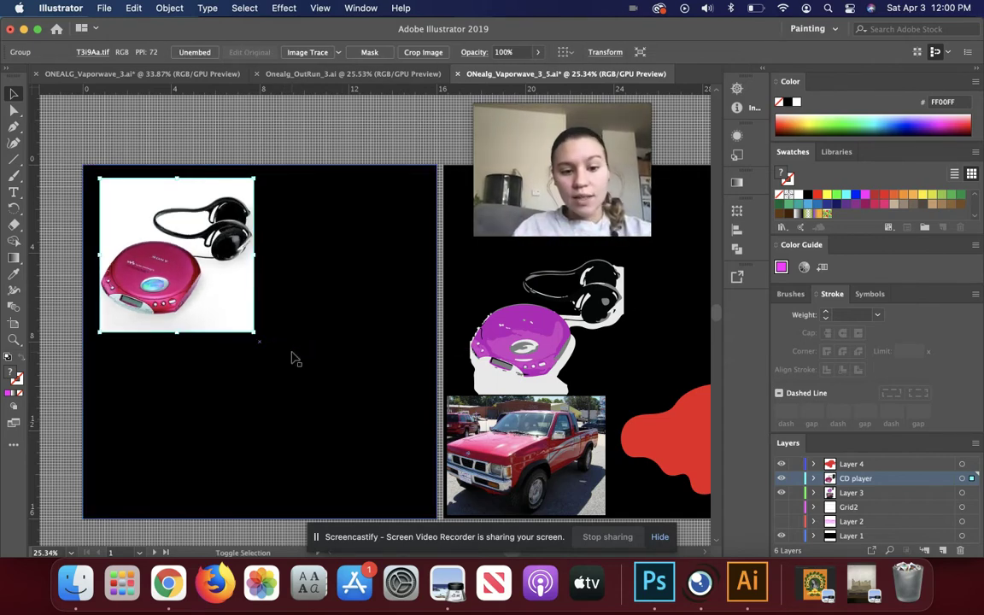
pyautogui.moveTo(256, 332); pyautogui.dragTo(392, 462)
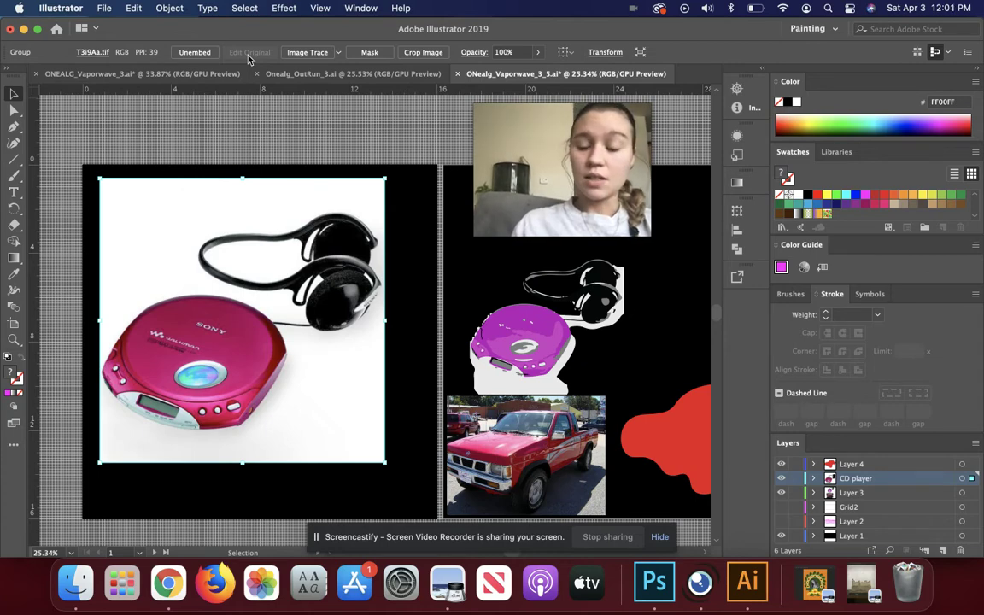
# Step: Apply Image Trace to the CD player picture with the default preset and open the detailed tracing settings beside the artwork
pyautogui.click(301, 53)
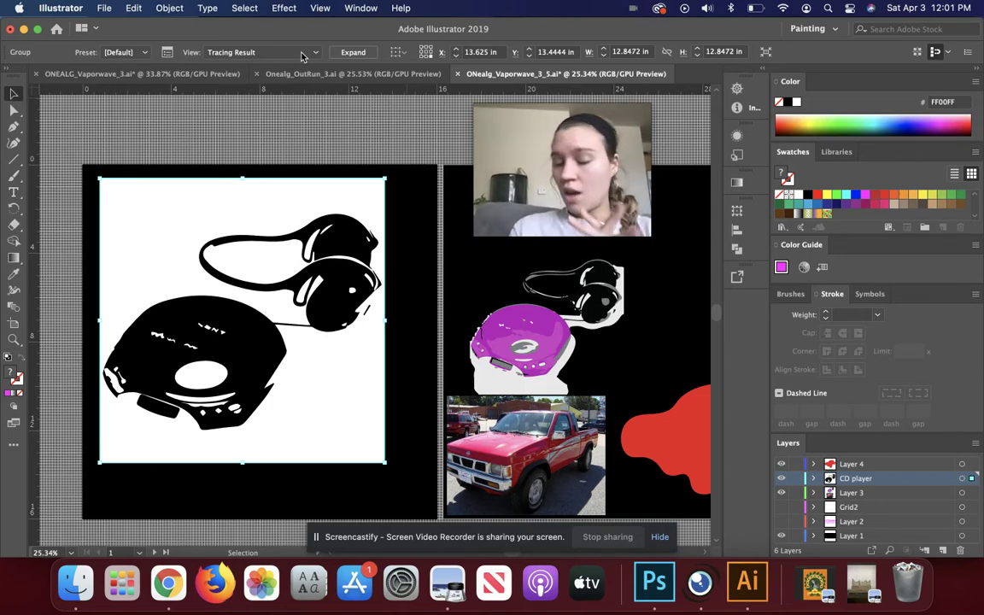
pyautogui.click(168, 52)
pyautogui.moveTo(78, 28)
pyautogui.mouseDown()
pyautogui.moveTo(451, 53)
pyautogui.moveTo(348, 89)
pyautogui.moveTo(355, 75)
pyautogui.moveTo(374, 110)
pyautogui.mouseUp()
pyautogui.moveTo(508, 137)
pyautogui.mouseDown()
pyautogui.moveTo(641, 60)
pyautogui.moveTo(665, 74)
pyautogui.moveTo(753, 74)
pyautogui.mouseUp()
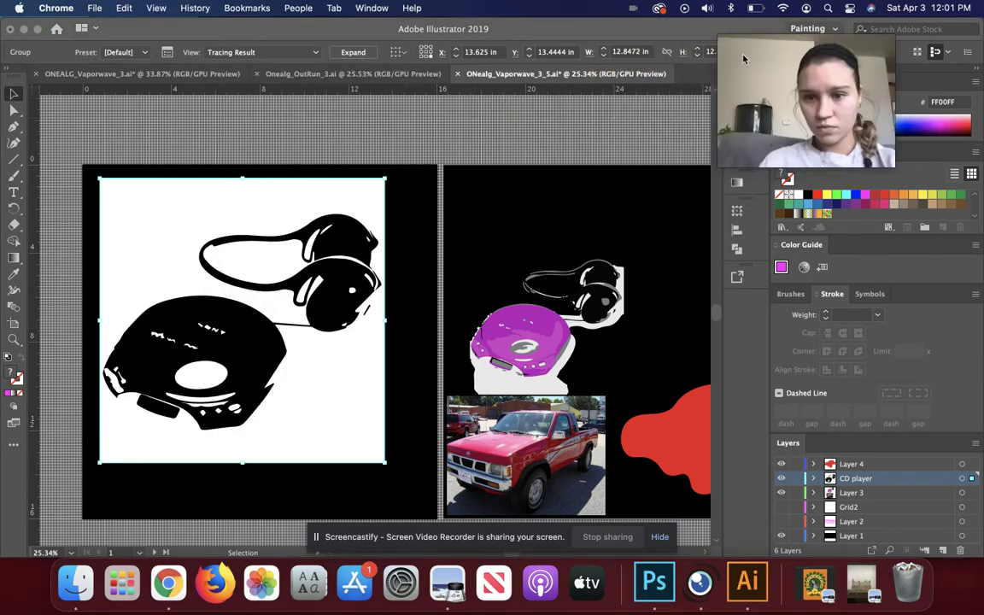
pyautogui.click(154, 52)
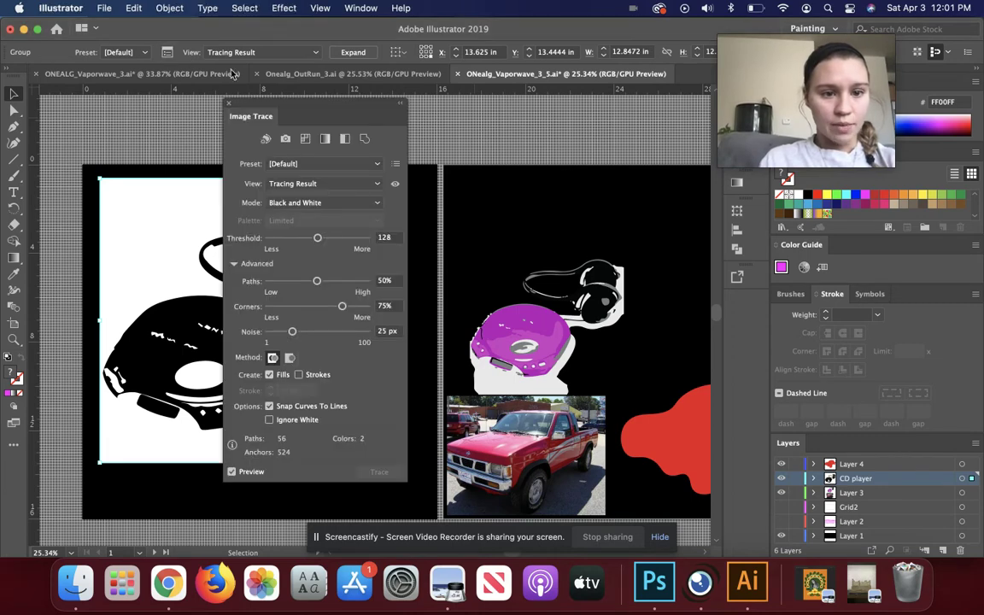
pyautogui.moveTo(316, 125); pyautogui.dragTo(551, 116)
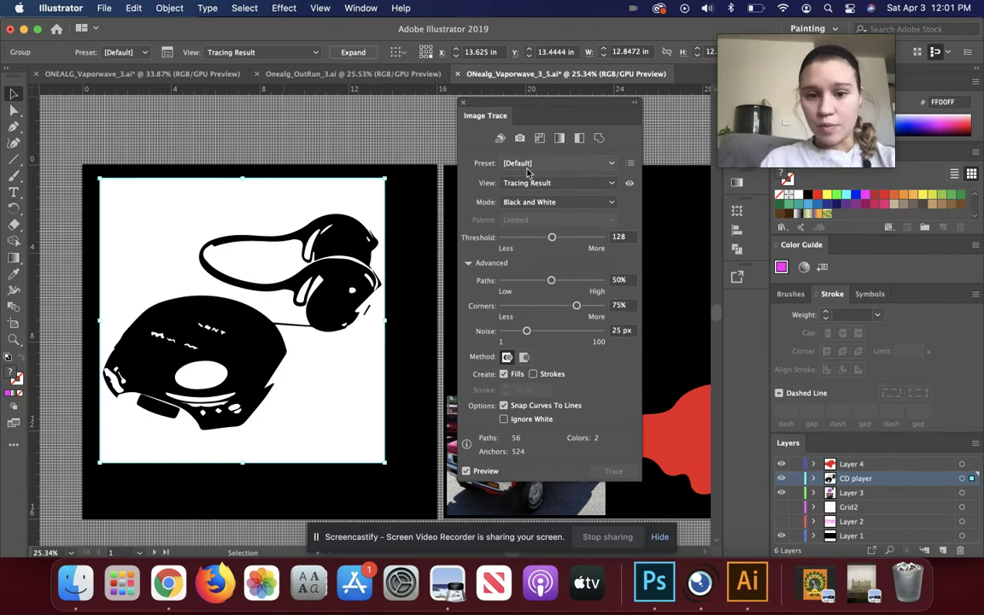
# Step: Set the trace mode to Color and limit the palette to 6 colors
pyautogui.click(529, 202)
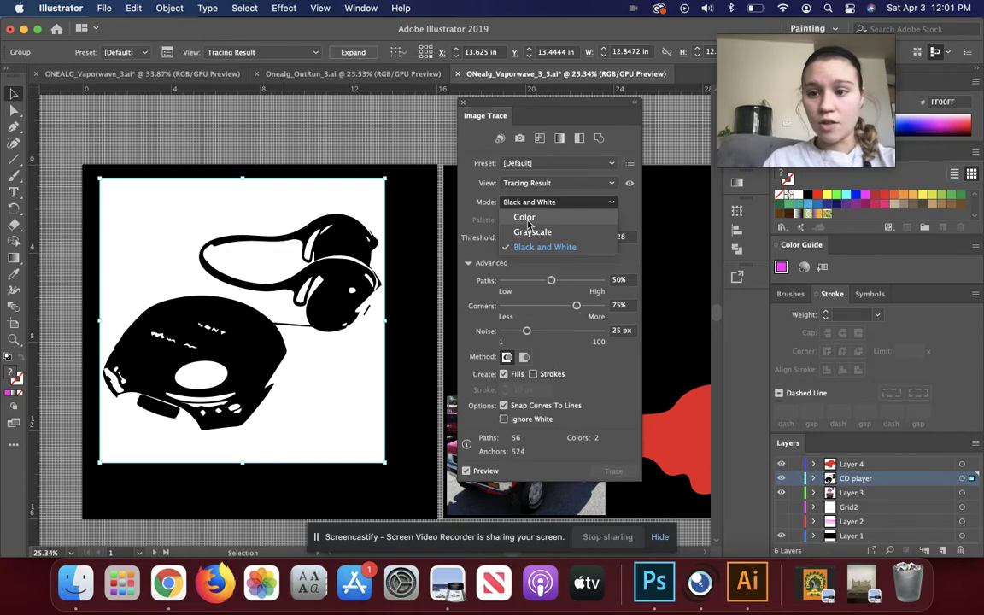
pyautogui.click(525, 218)
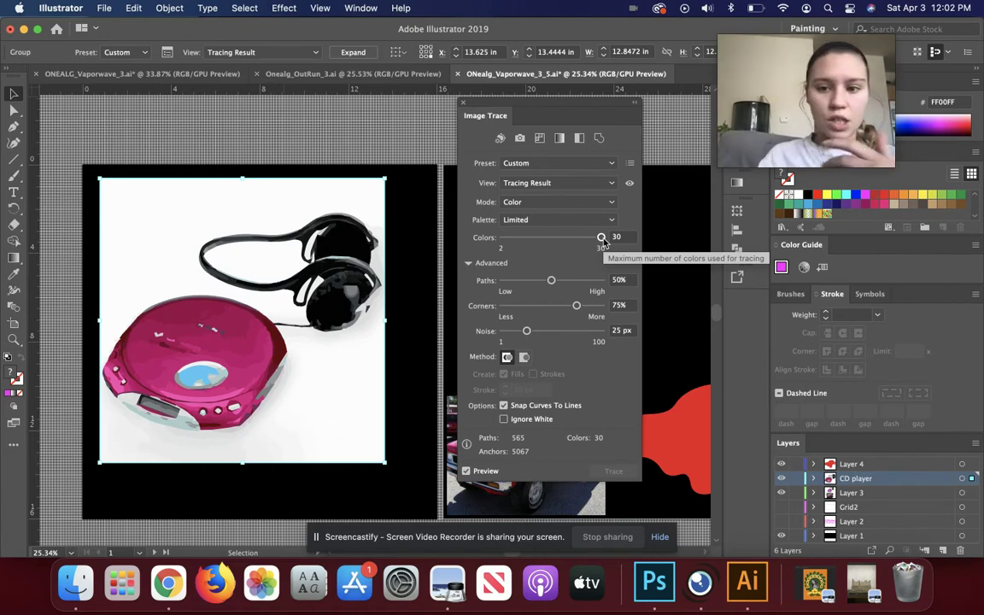
pyautogui.moveTo(602, 241); pyautogui.dragTo(527, 251)
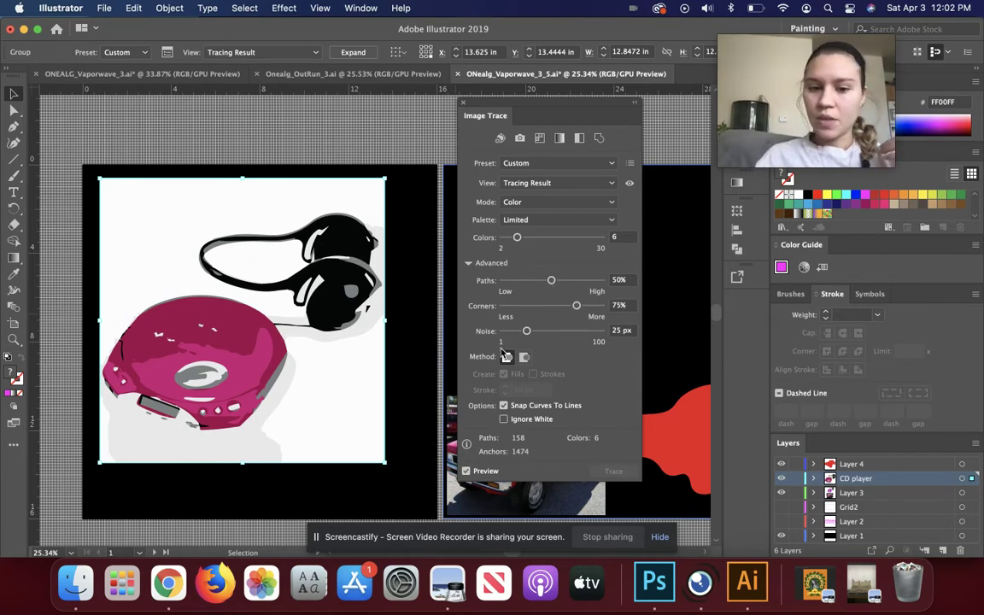
# Step: Disable Snap Curves To Lines, set Paths to 10%, Corners to 31% and Noise to 21 px, and enable Ignore White for the trace
pyautogui.click(468, 263)
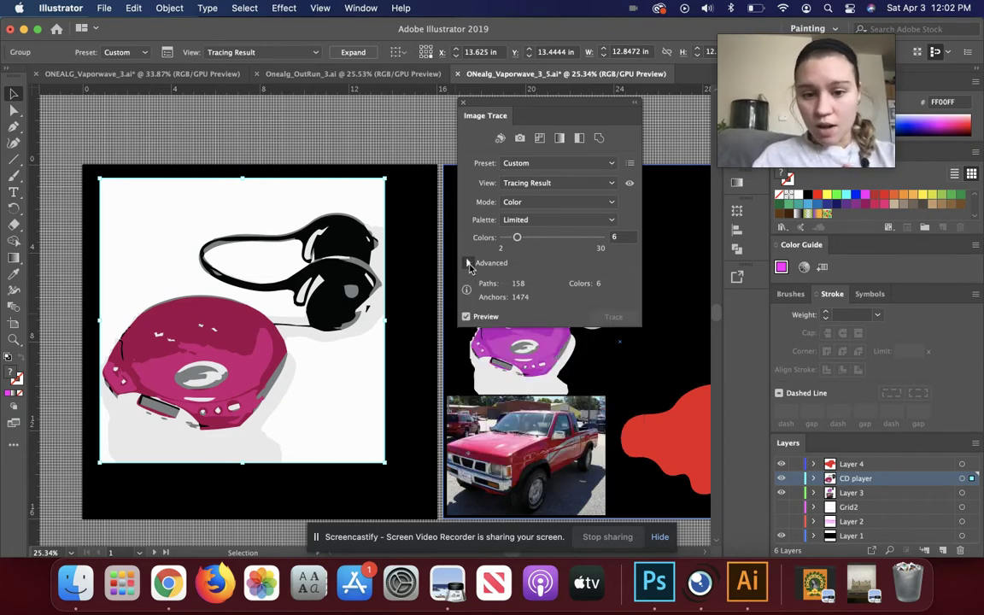
pyautogui.click(469, 263)
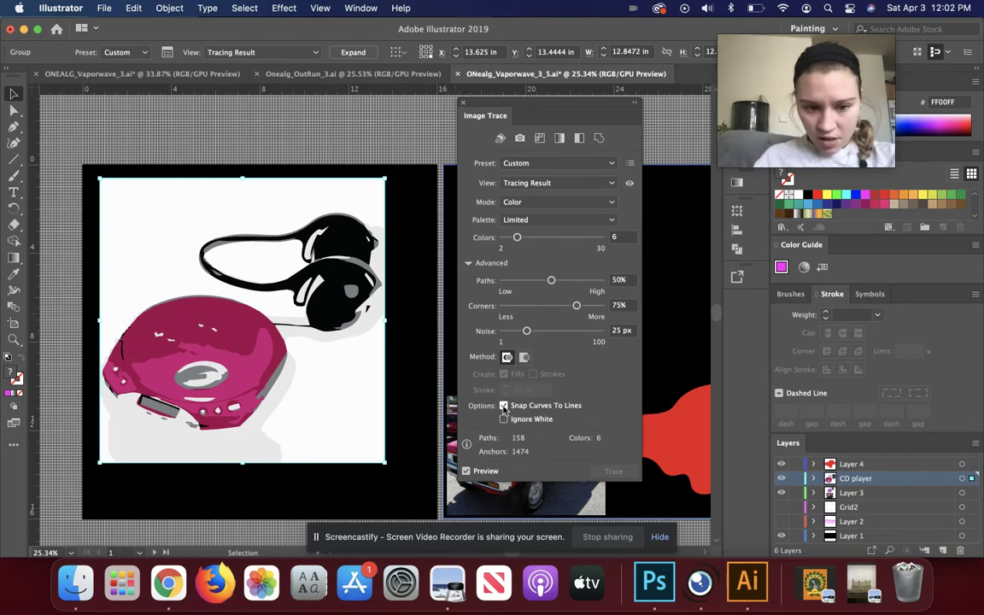
pyautogui.click(504, 407)
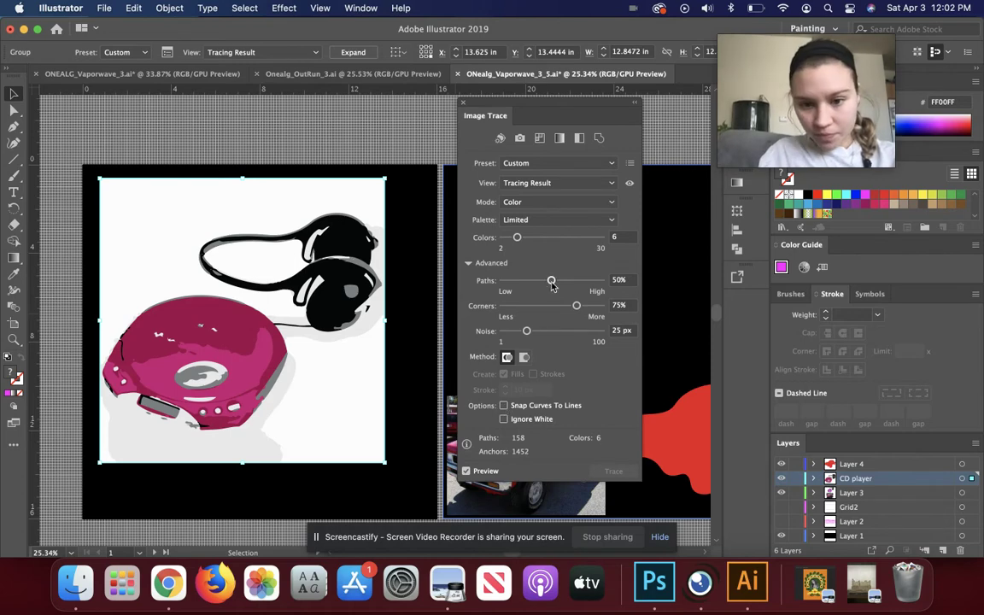
pyautogui.moveTo(551, 285)
pyautogui.mouseDown()
pyautogui.moveTo(517, 284)
pyautogui.moveTo(562, 283)
pyautogui.moveTo(511, 288)
pyautogui.mouseUp()
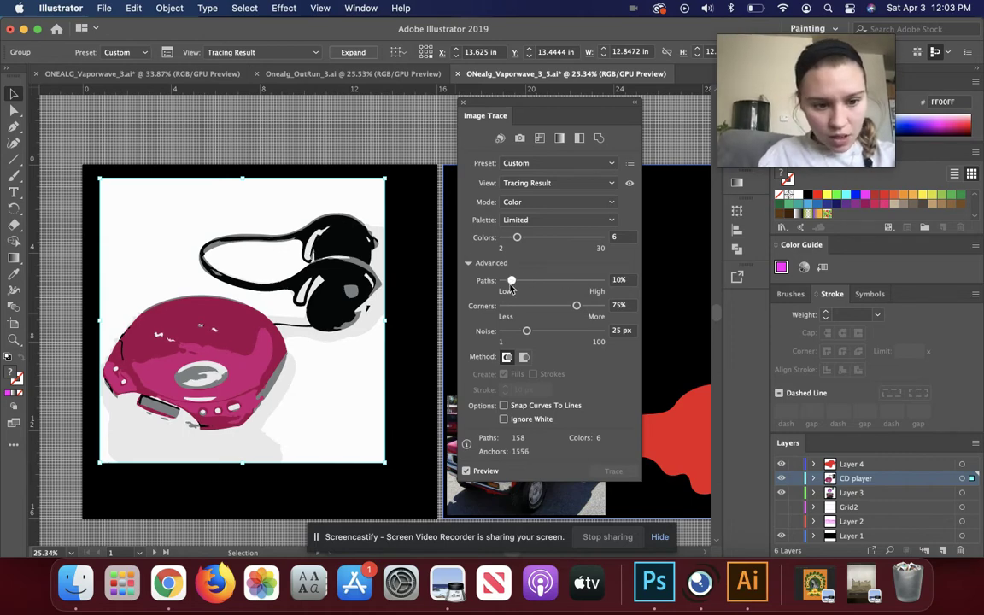
pyautogui.moveTo(576, 305); pyautogui.dragTo(534, 310)
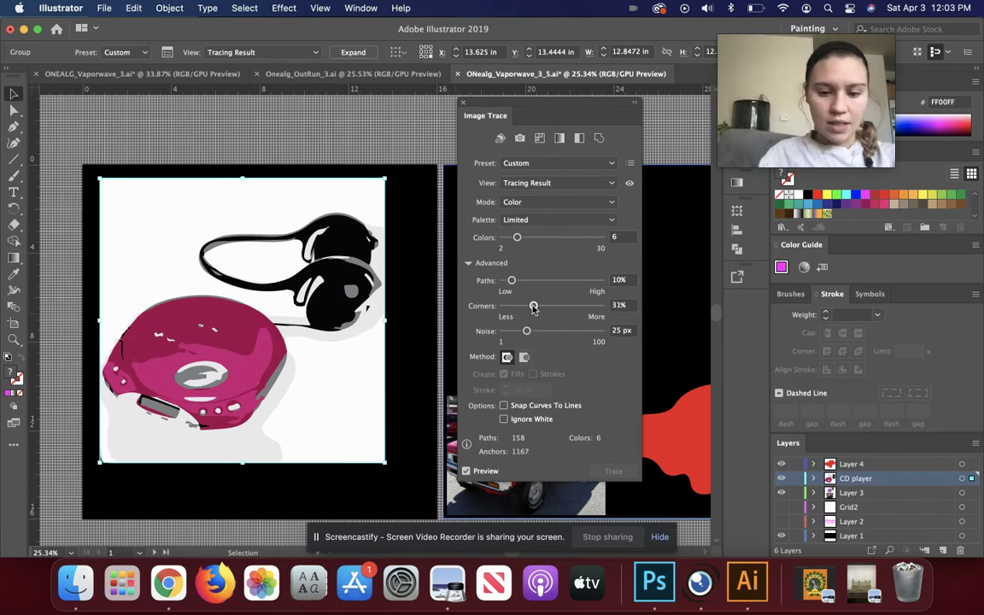
pyautogui.moveTo(526, 331)
pyautogui.mouseDown()
pyautogui.moveTo(510, 334)
pyautogui.moveTo(550, 336)
pyautogui.moveTo(524, 340)
pyautogui.mouseUp()
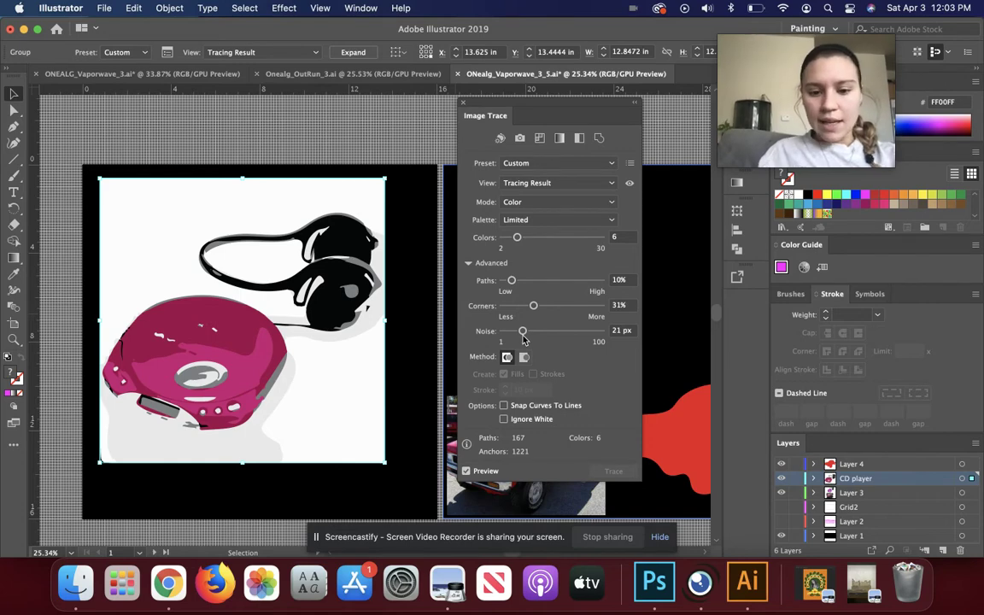
pyautogui.click(504, 419)
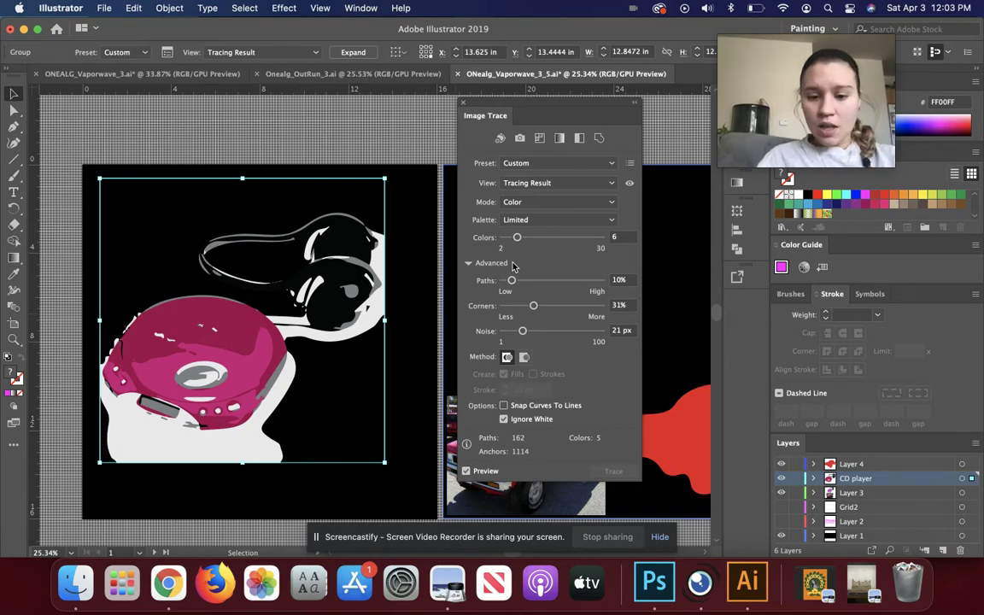
# Step: Run the trace with the current settings and expand the result into editable vector paths
pyautogui.click(465, 472)
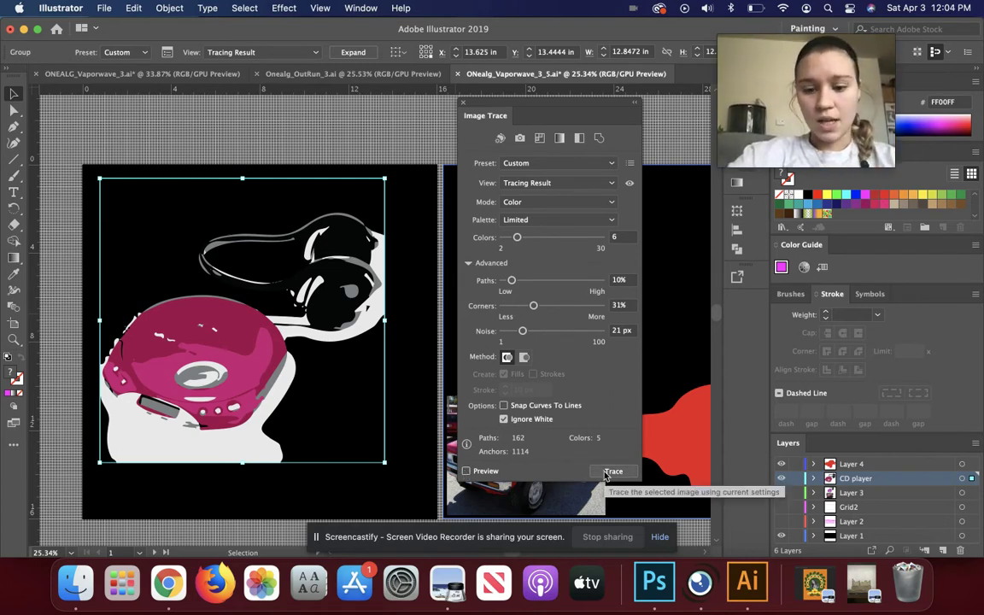
pyautogui.click(605, 475)
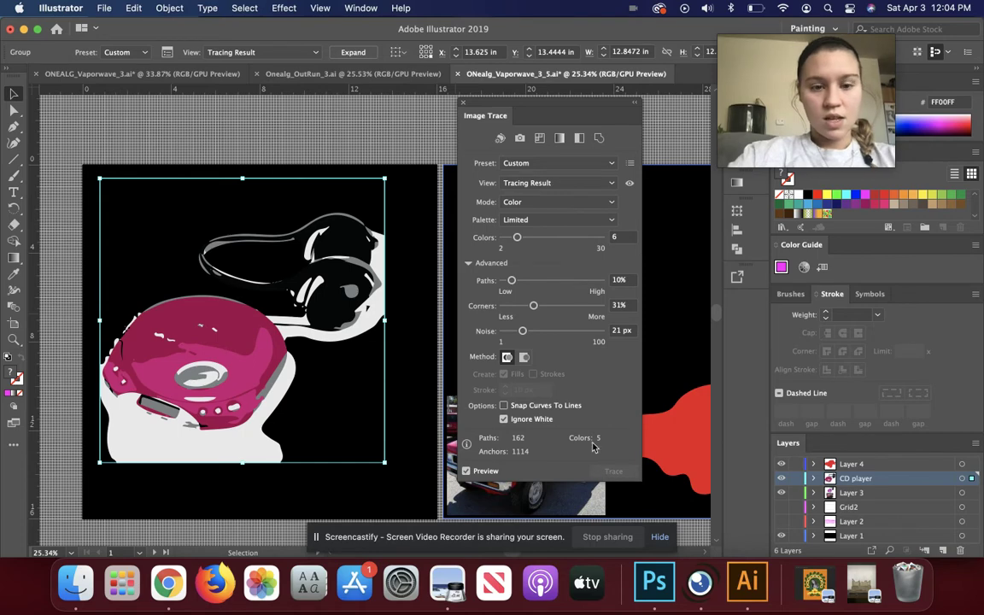
pyautogui.click(462, 104)
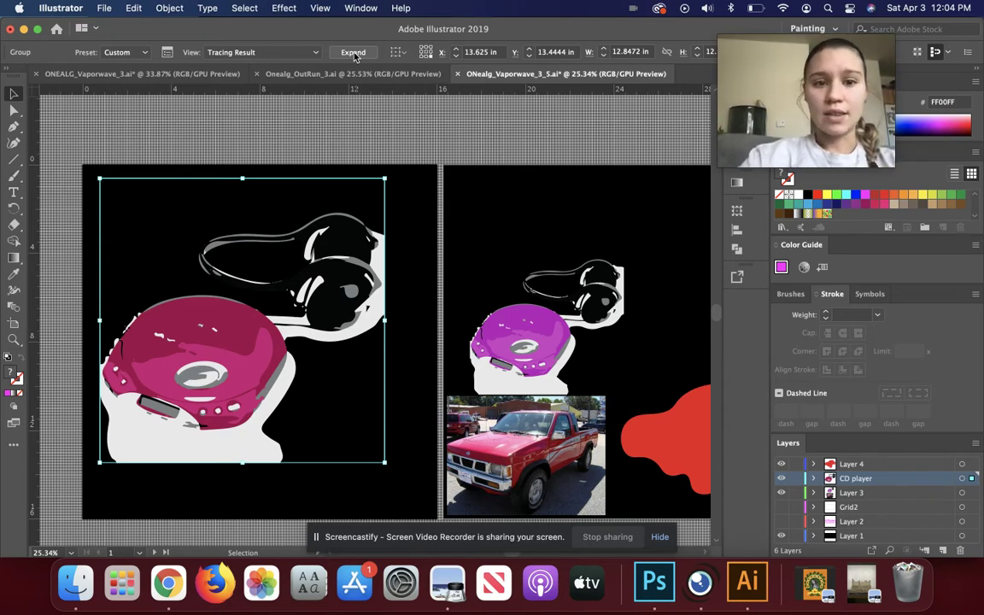
pyautogui.click(352, 53)
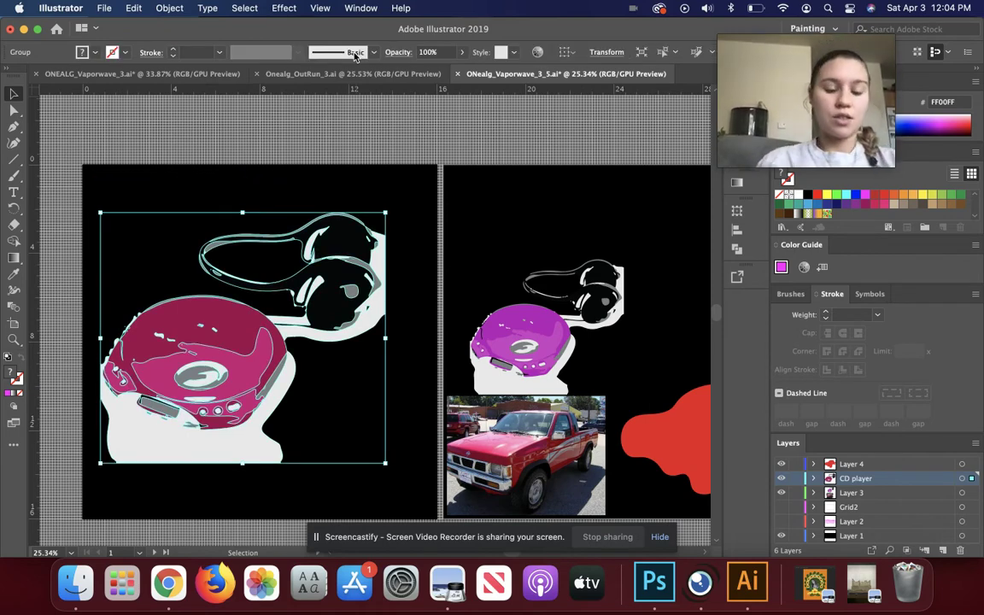
# Step: Isolate the inner group of the expanded CD player artwork so its individual shapes can be edited
pyautogui.doubleClick(243, 388)
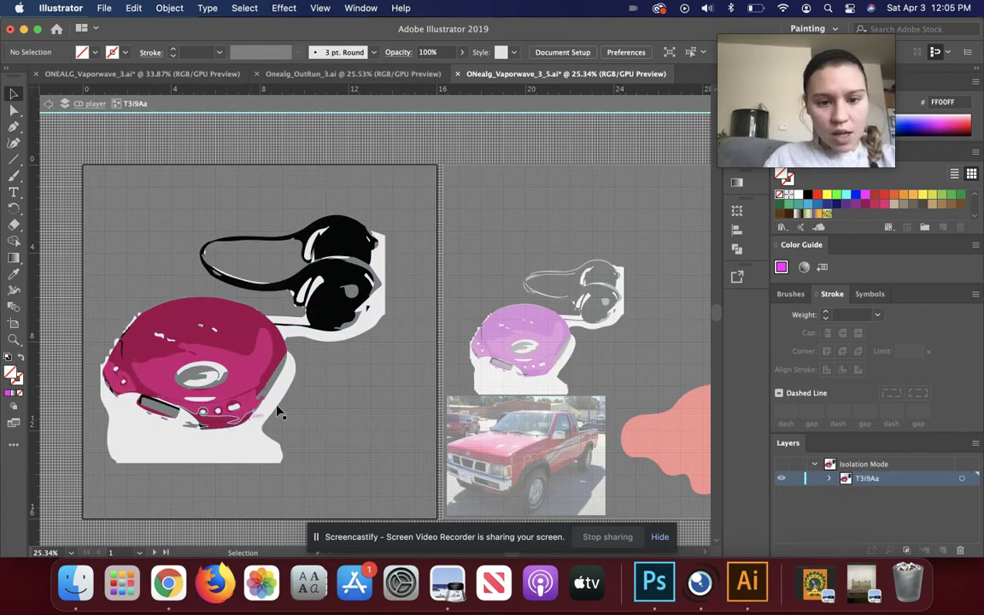
pyautogui.doubleClick(378, 411)
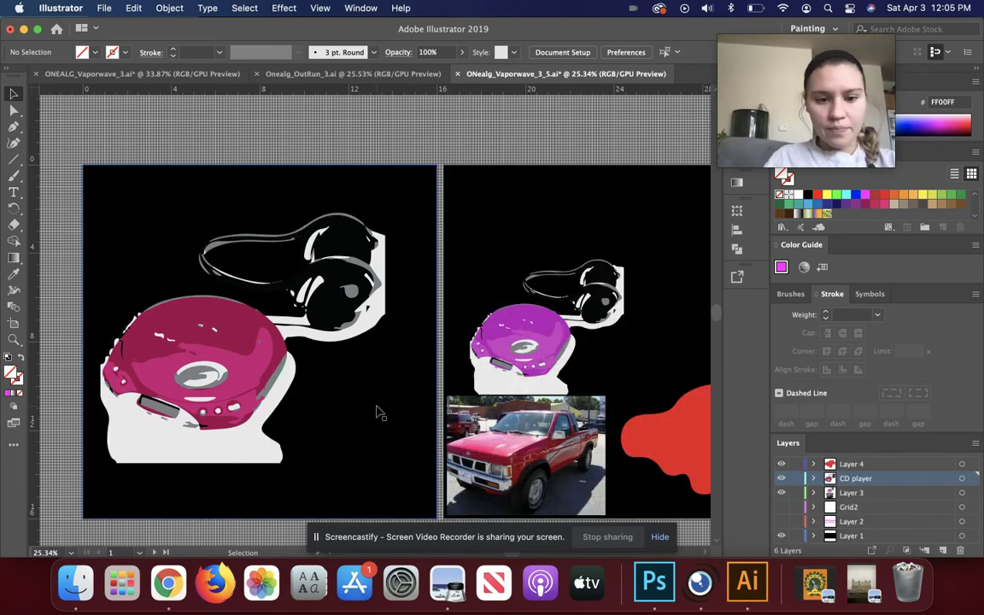
pyautogui.click(244, 373)
pyautogui.doubleClick(245, 373)
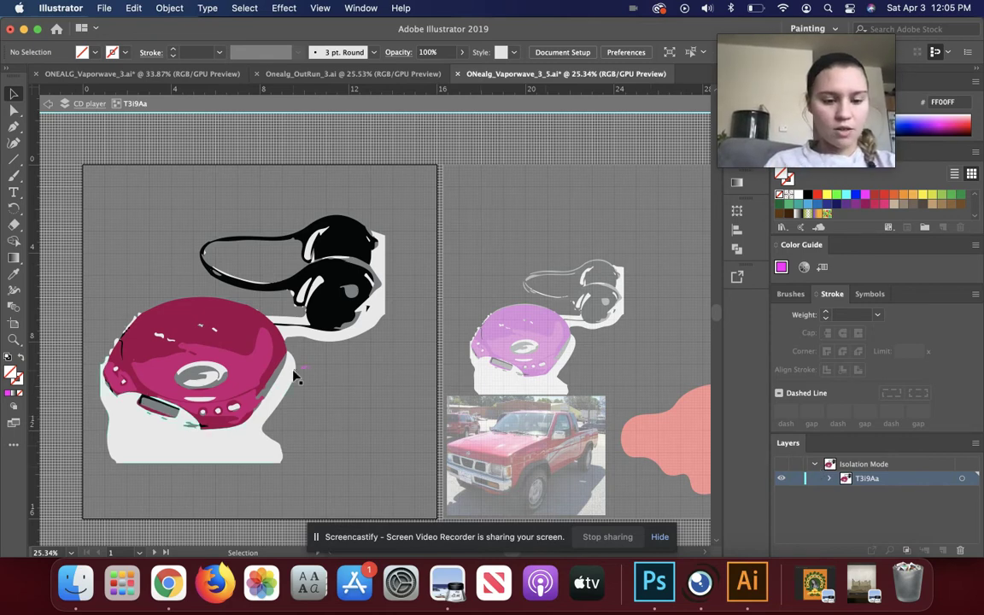
pyautogui.click(258, 373)
pyautogui.doubleClick(258, 373)
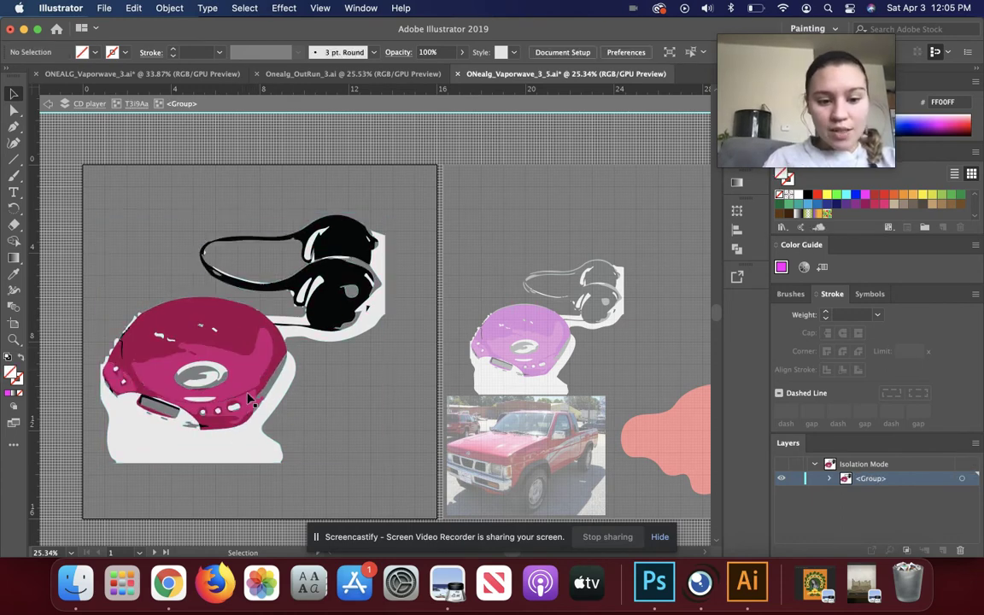
# Step: Check which areas of the CD player the lighter pink shape and the darker pink shape each cover
pyautogui.click(245, 392)
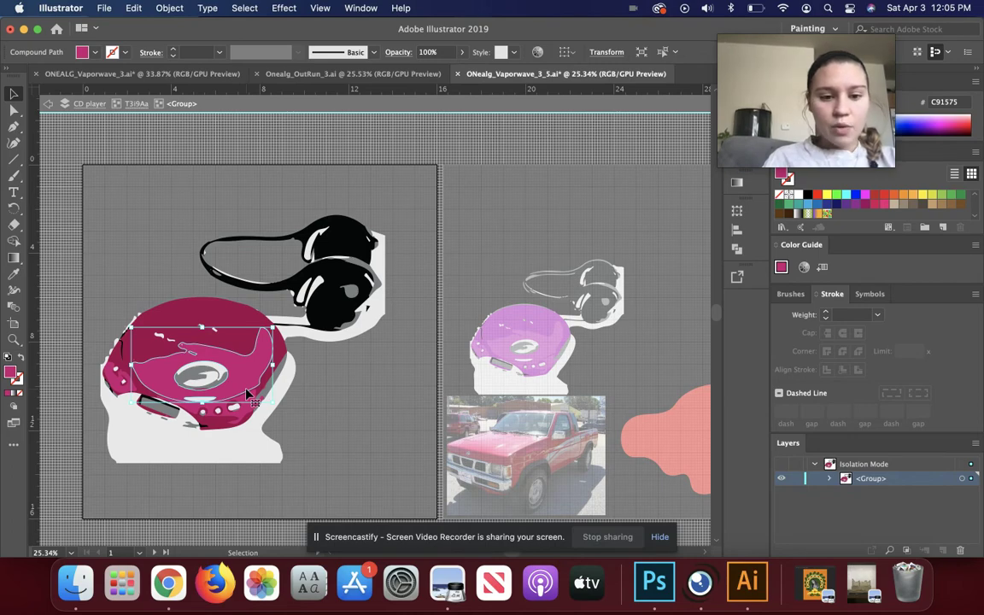
pyautogui.scroll(5, 247, 392)
pyautogui.scroll(3, 261, 386)
pyautogui.click(267, 387)
pyautogui.hscroll(-10, 267, 386)
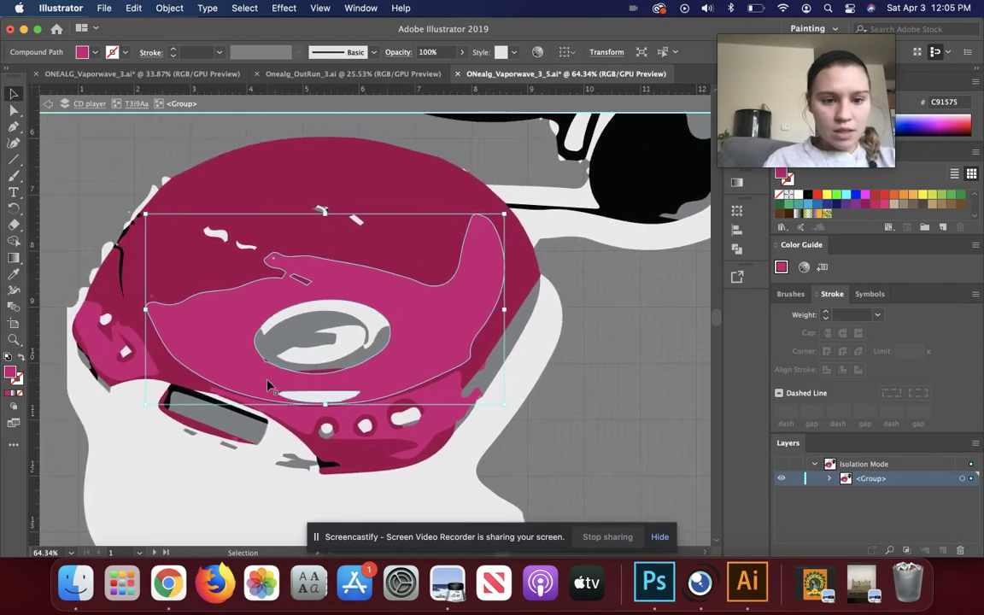
pyautogui.click(325, 235)
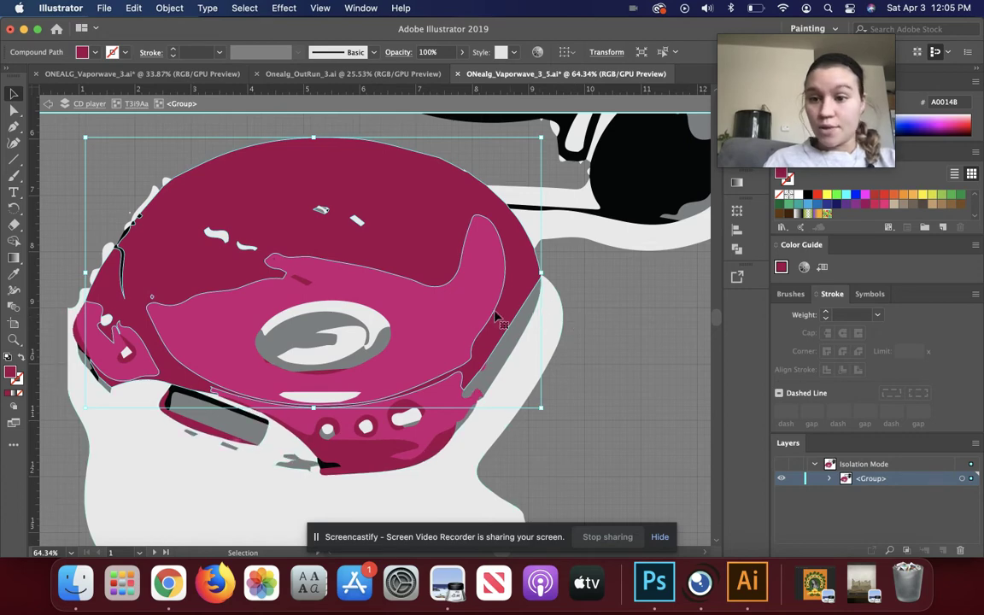
# Step: Recolor the lighter pink shapes on the CD player's lid, front edge and side to purple B017C6
pyautogui.click(436, 339)
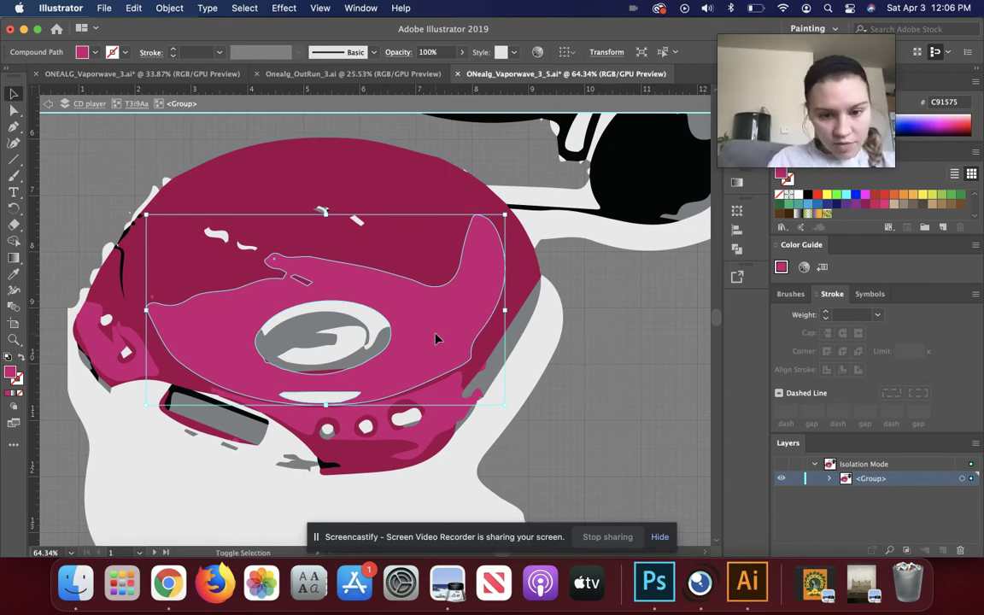
pyautogui.keyDown('shift'); pyautogui.click(440, 424); pyautogui.keyUp('shift')
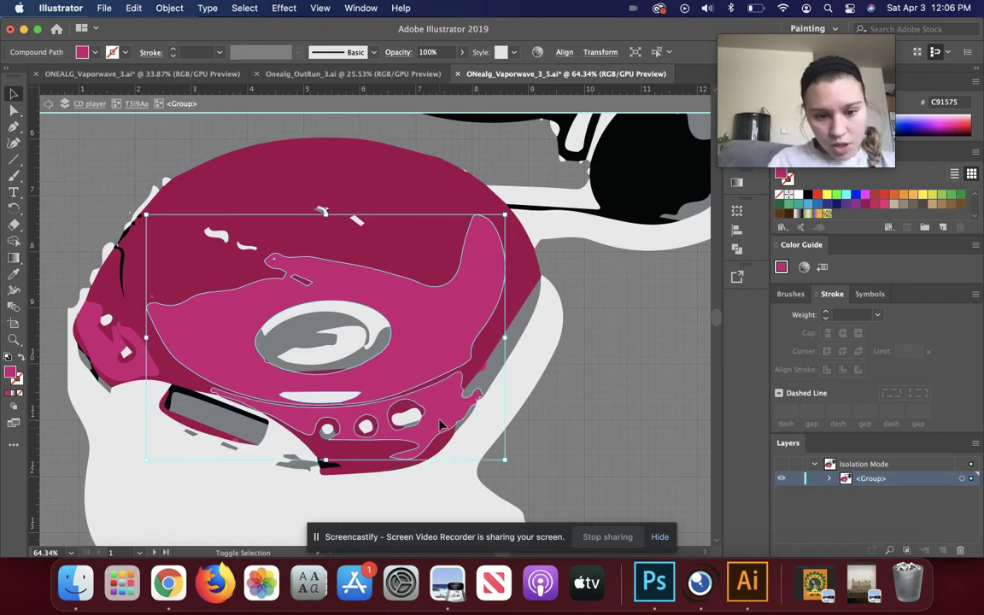
pyautogui.keyDown('shift'); pyautogui.click(115, 373); pyautogui.keyUp('shift')
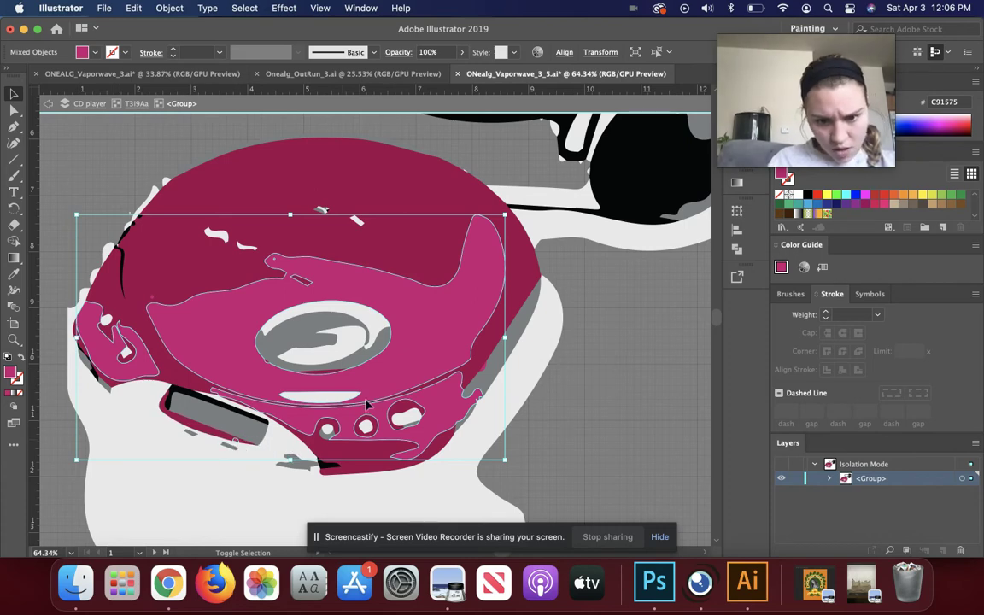
pyautogui.click(96, 54)
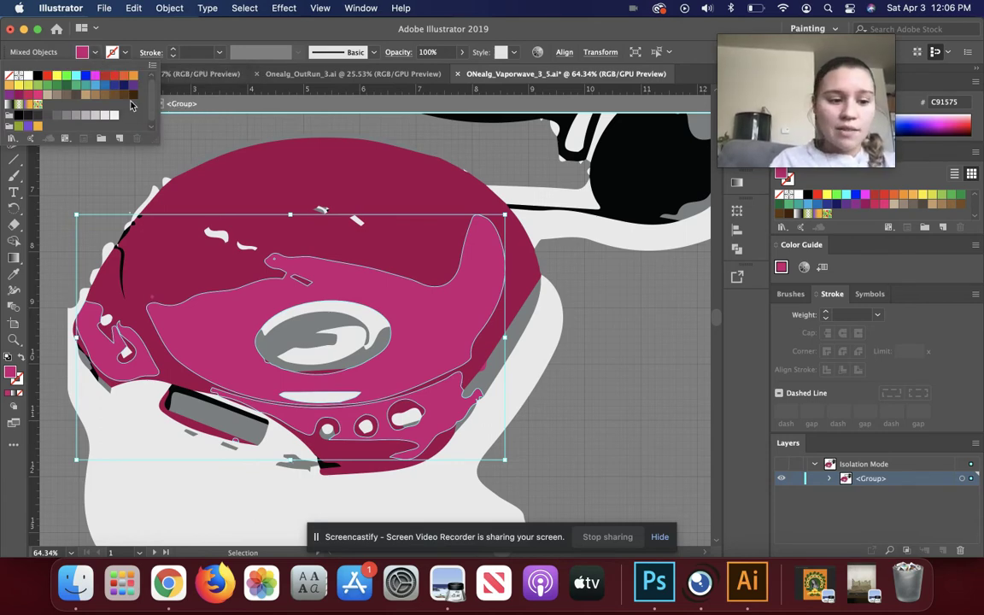
pyautogui.click(12, 376)
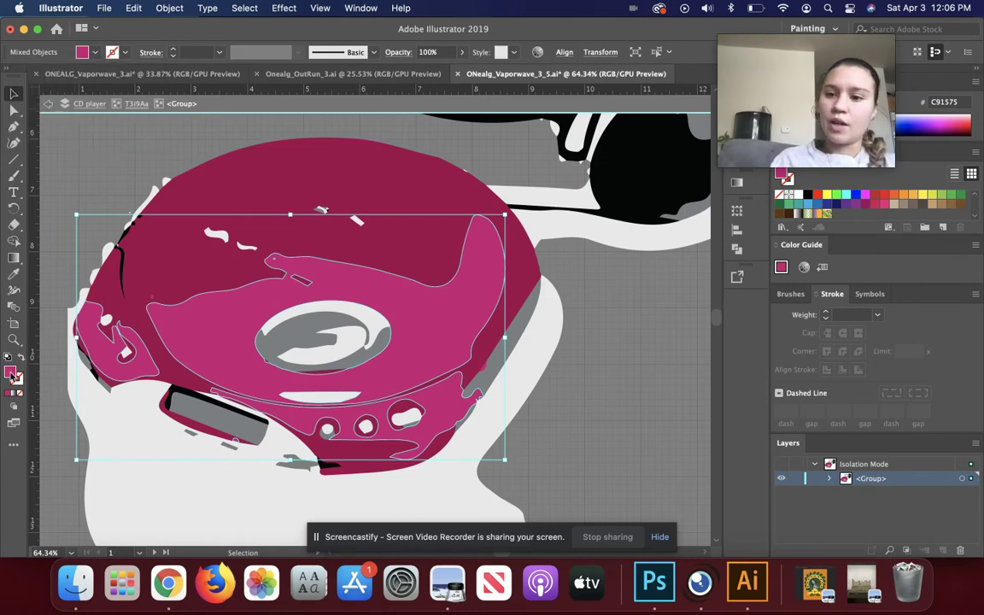
pyautogui.doubleClick(12, 376)
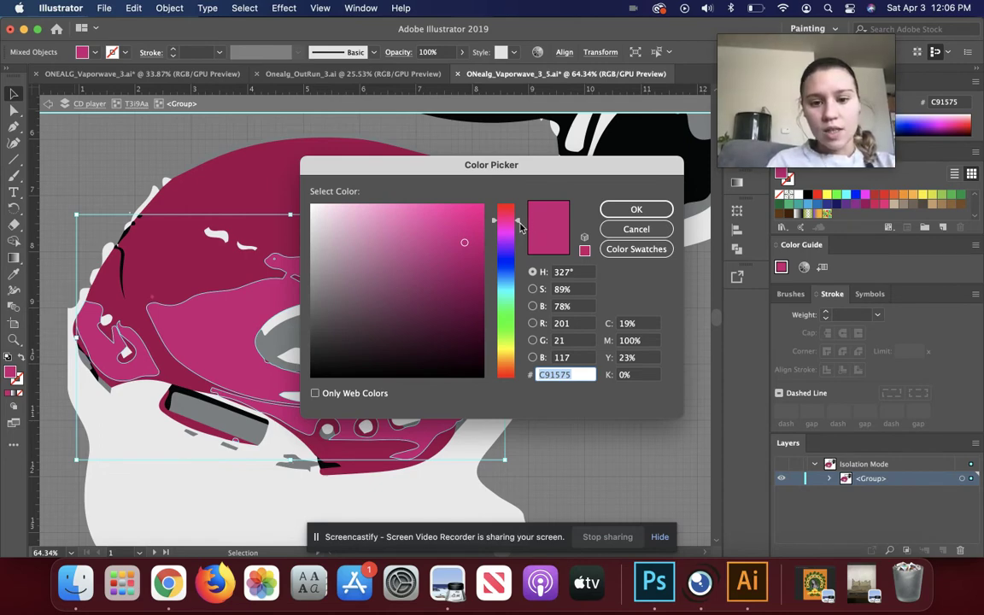
pyautogui.moveTo(505, 222); pyautogui.dragTo(519, 236)
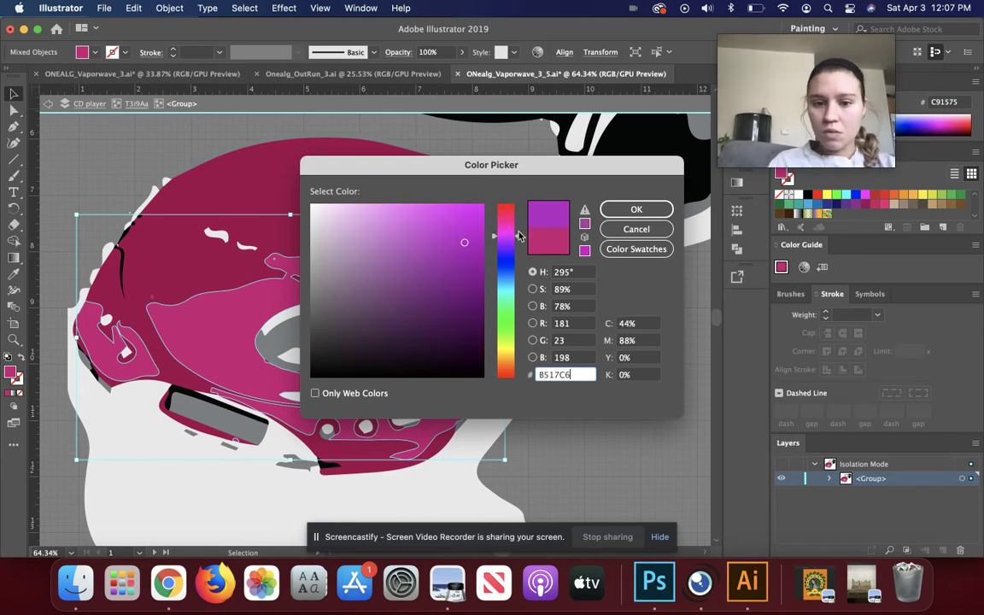
pyautogui.moveTo(518, 236); pyautogui.dragTo(518, 237)
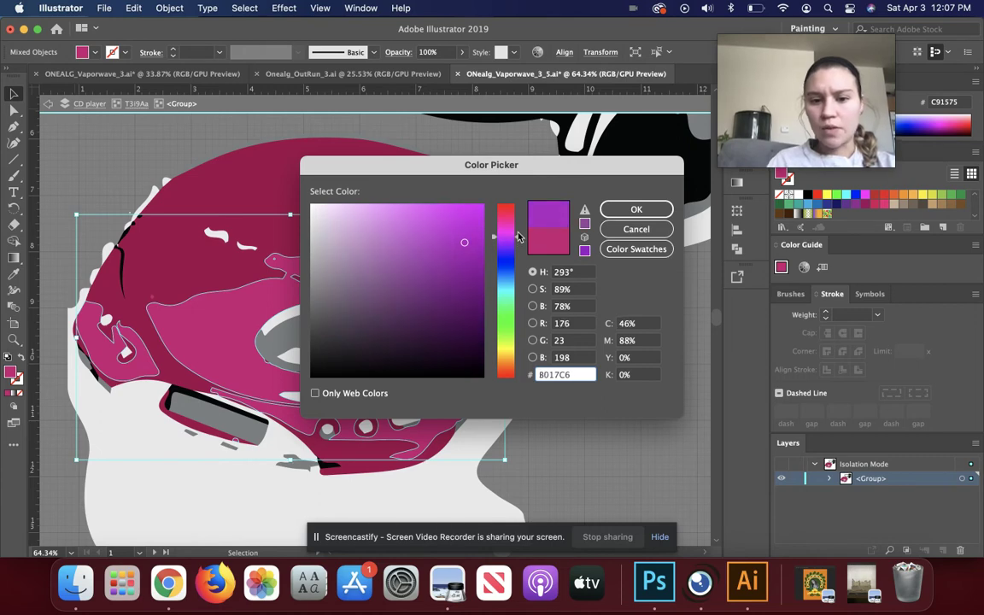
pyautogui.click(634, 210)
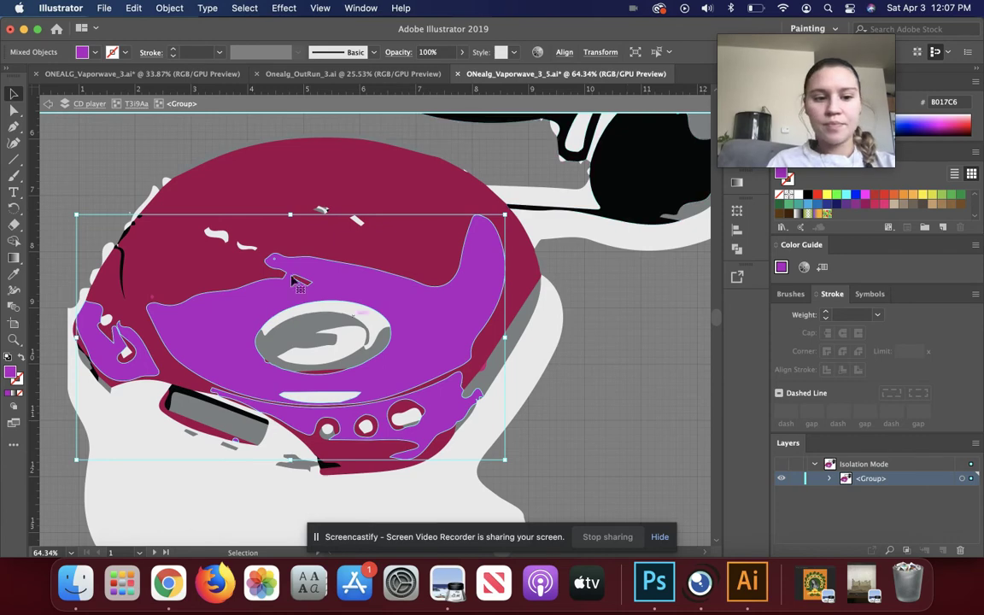
# Step: Recolor the dark magenta shapes of the CD player's lid, front and side to deep purple 9A029E
pyautogui.click(297, 198)
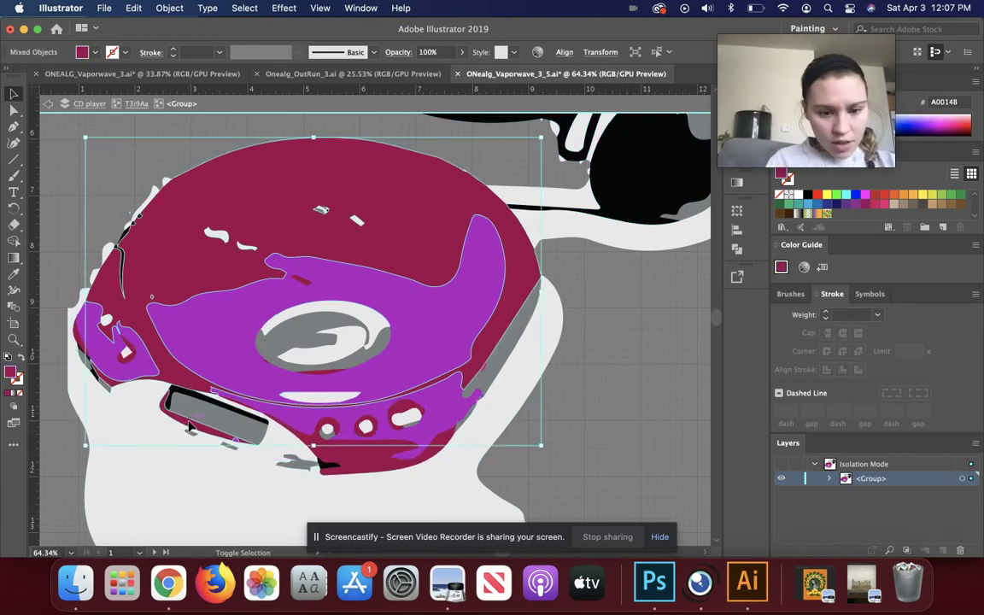
pyautogui.keyDown('shift'); pyautogui.click(346, 461); pyautogui.keyUp('shift')
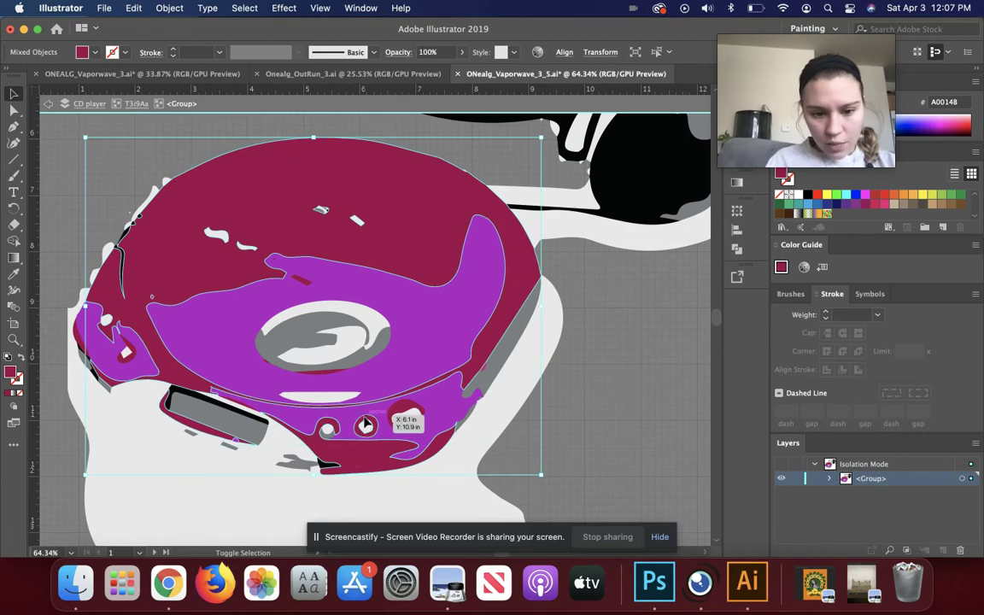
pyautogui.keyDown('shift'); pyautogui.click(130, 357); pyautogui.keyUp('shift')
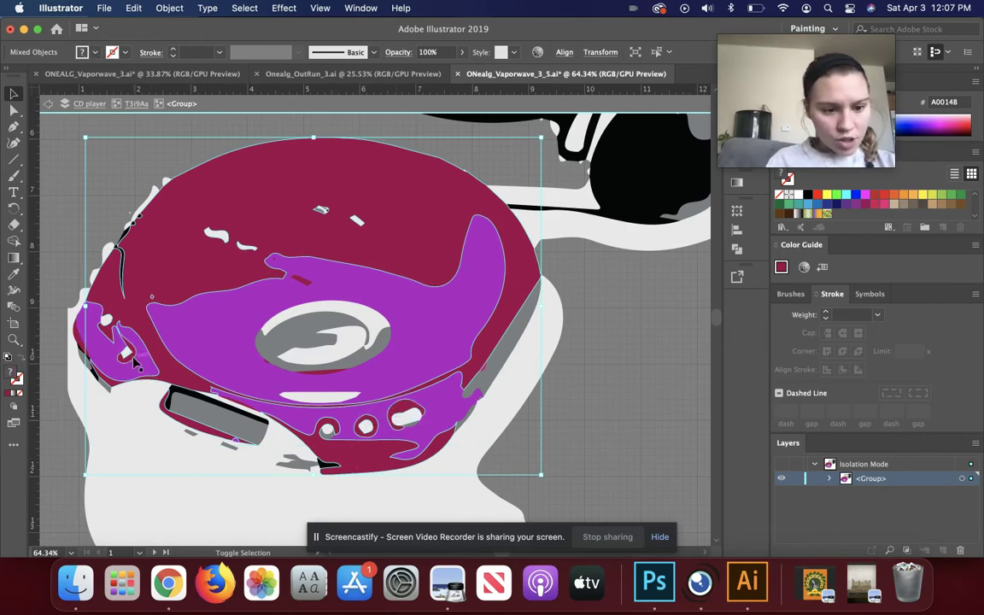
pyautogui.keyDown('shift'); pyautogui.click(125, 355); pyautogui.keyUp('shift')
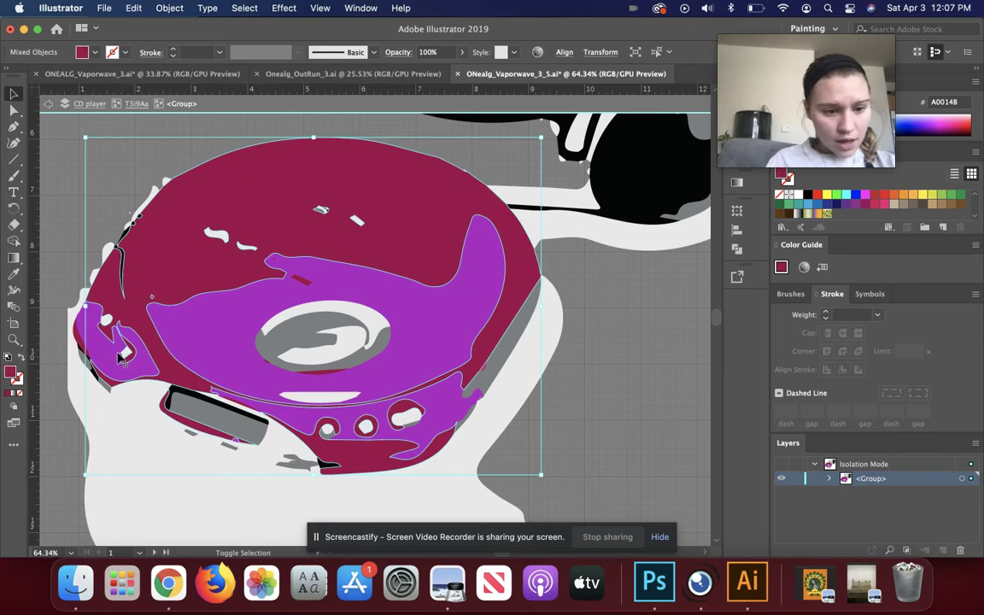
pyautogui.keyDown('shift'); pyautogui.click(82, 348); pyautogui.keyUp('shift')
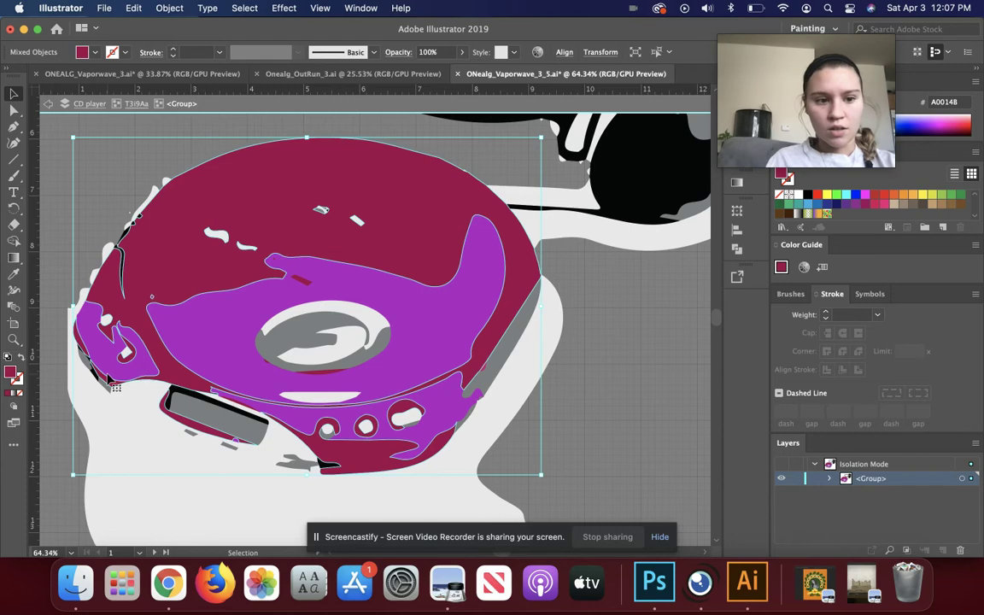
pyautogui.click(95, 52)
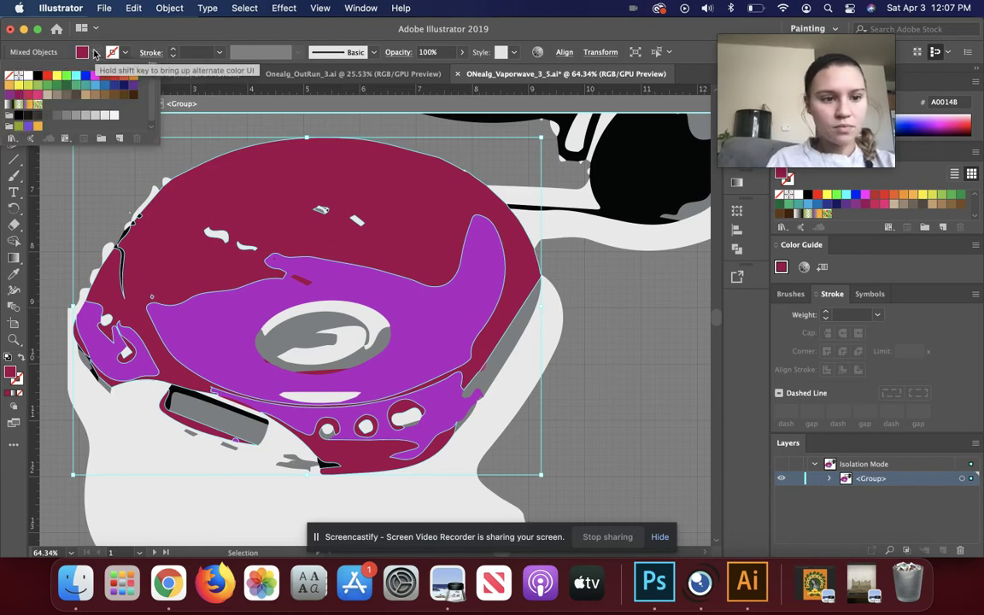
pyautogui.click(92, 52)
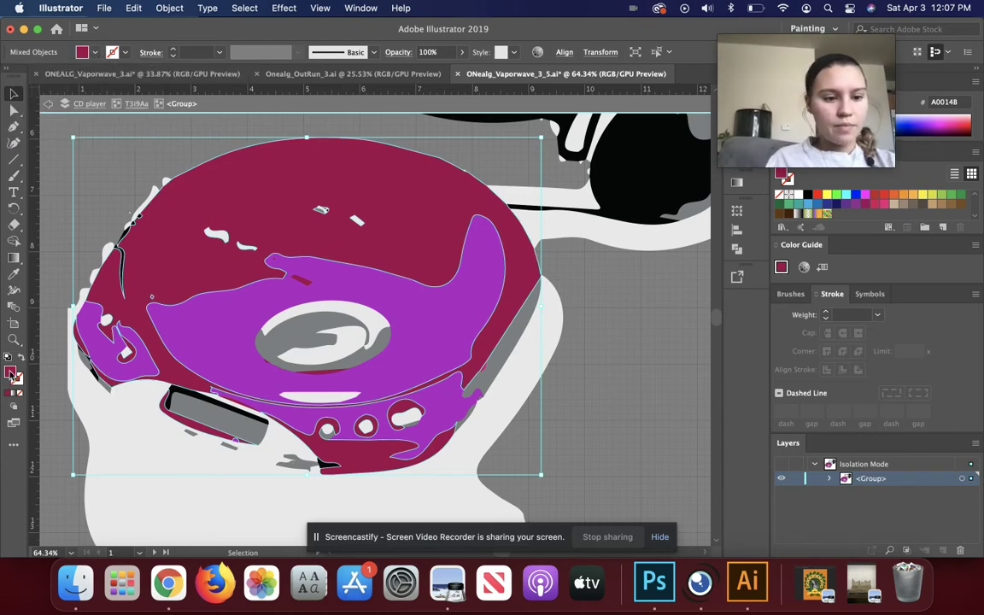
pyautogui.doubleClick(12, 374)
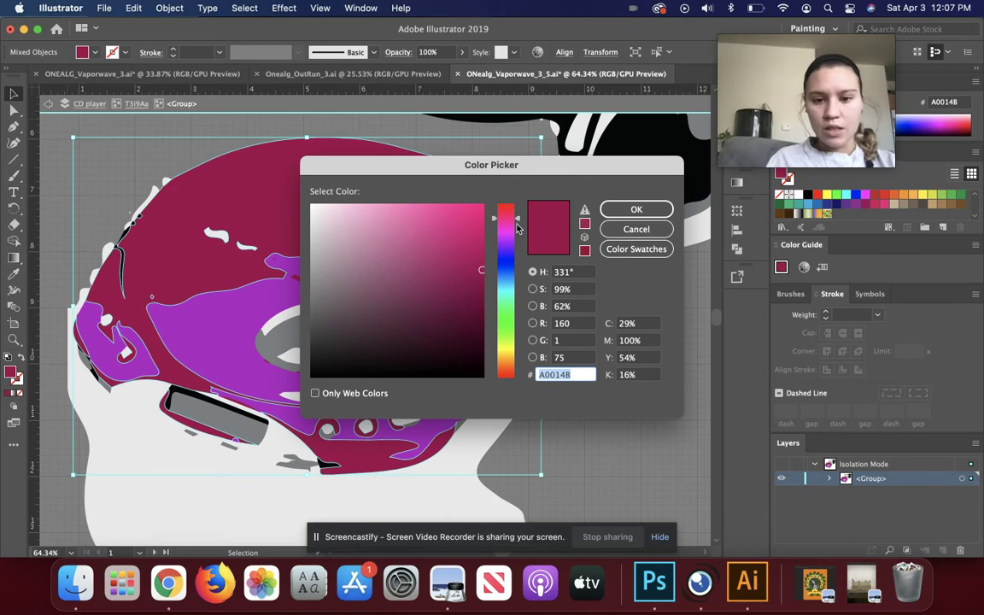
pyautogui.moveTo(518, 221); pyautogui.dragTo(521, 233)
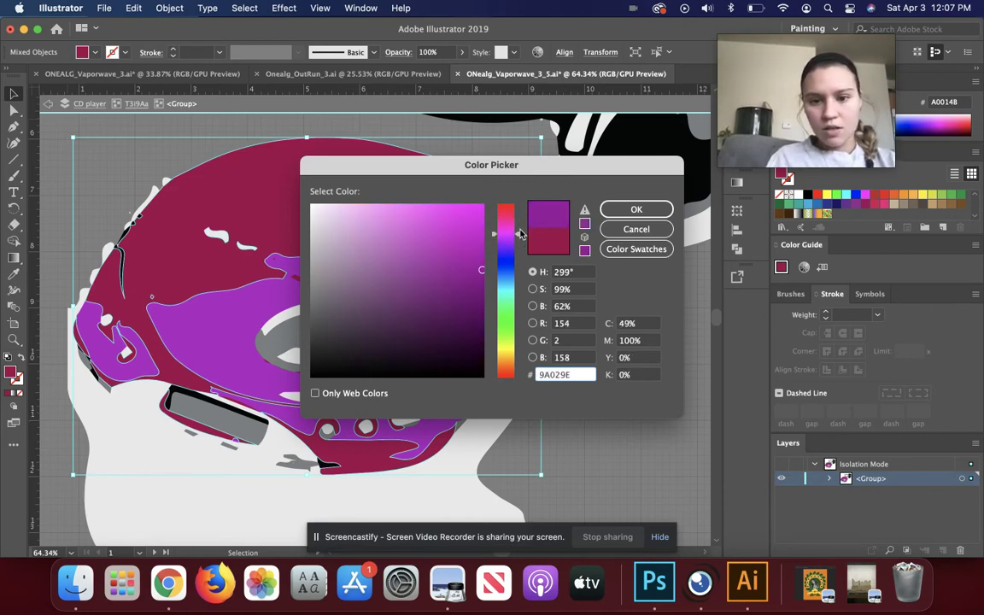
pyautogui.click(647, 216)
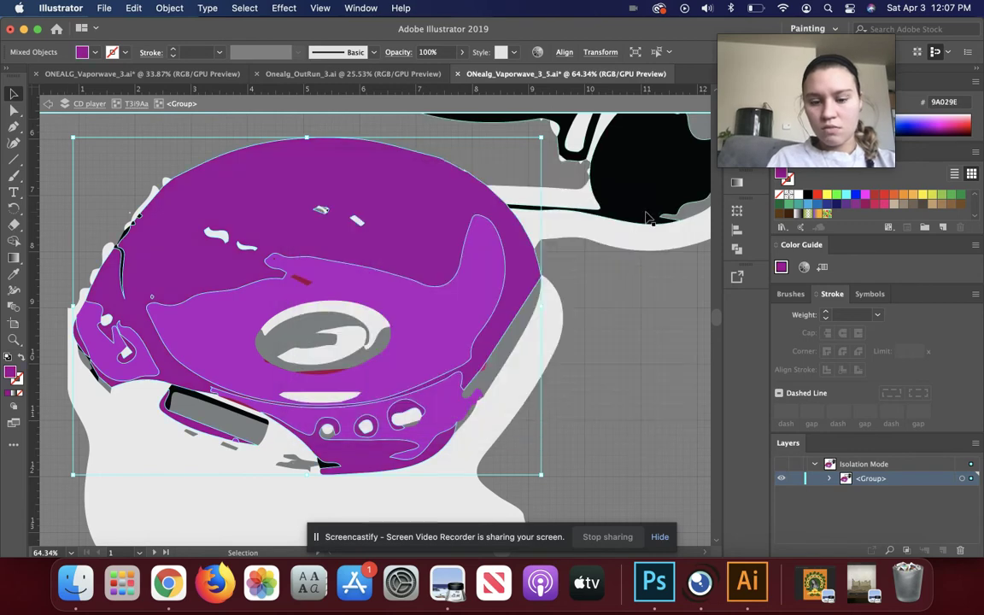
# Step: Recolor the leftover red slivers around the center ring, lid highlight and outer edge by sampling the darker purple with the Eyedropper
pyautogui.click(324, 377)
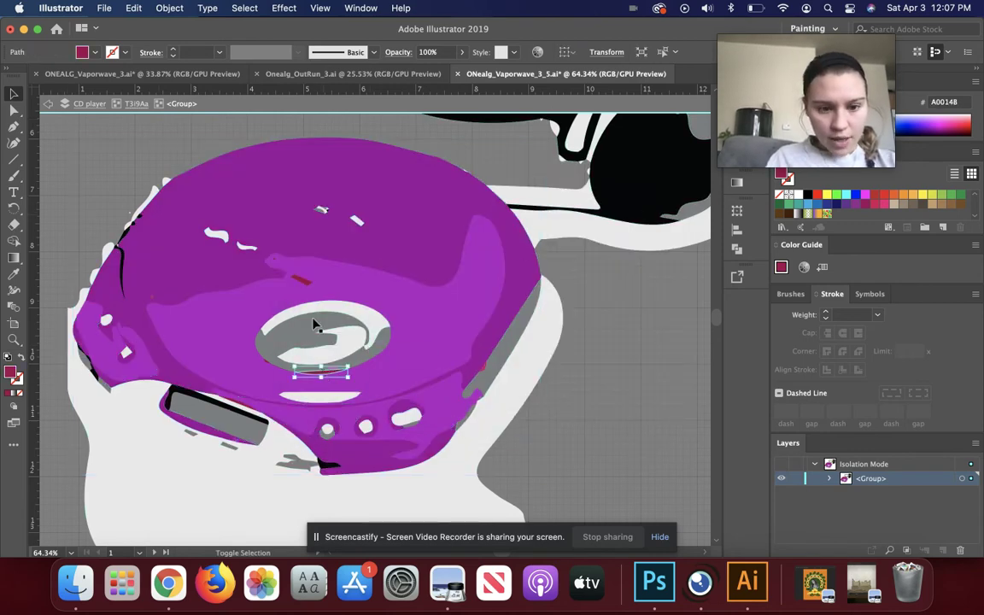
pyautogui.keyDown('shift'); pyautogui.click(301, 280); pyautogui.keyUp('shift')
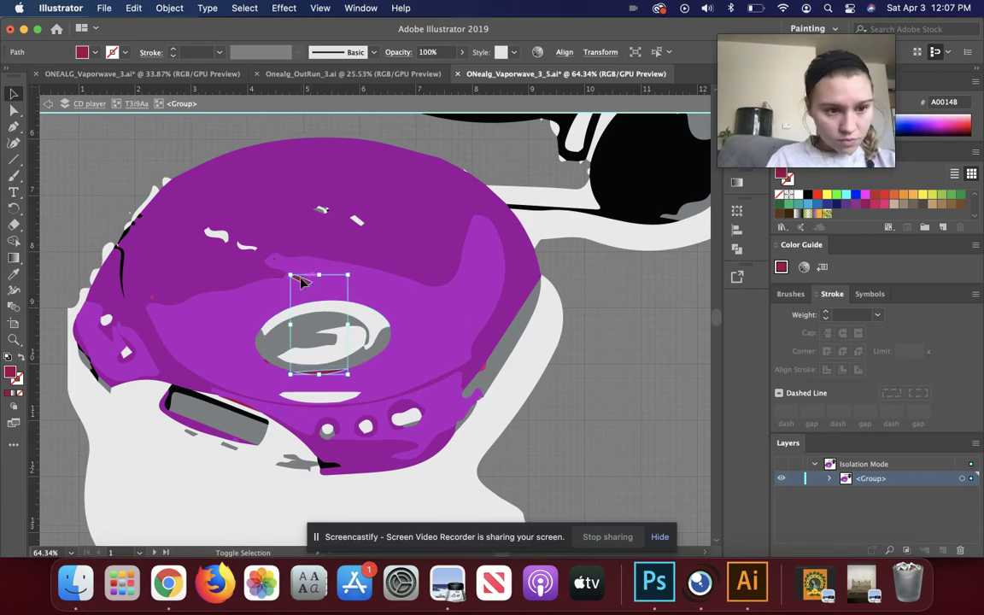
pyautogui.keyDown('shift'); pyautogui.click(267, 367); pyautogui.keyUp('shift')
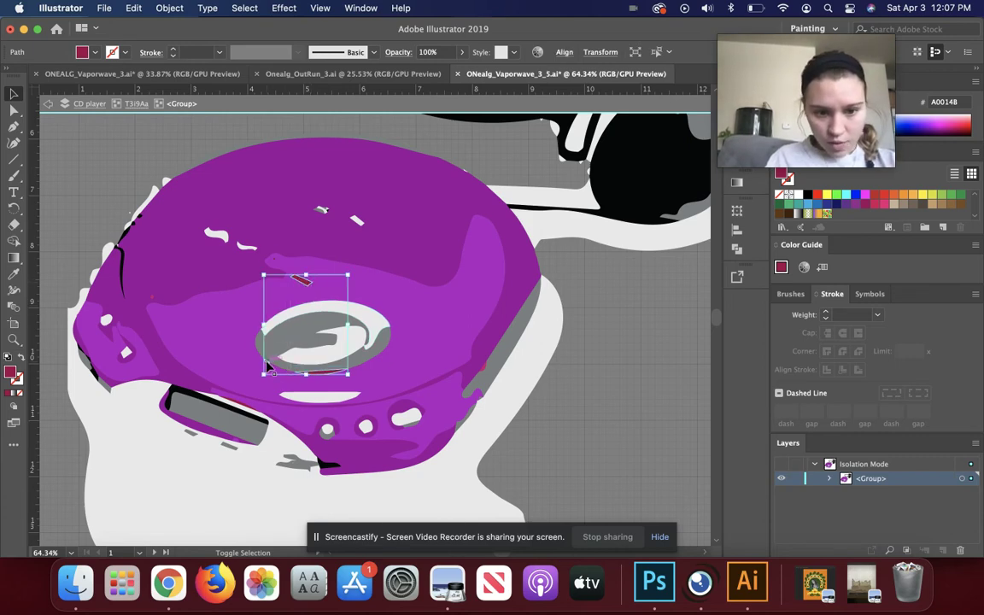
pyautogui.keyDown('shift'); pyautogui.click(275, 265); pyautogui.keyUp('shift')
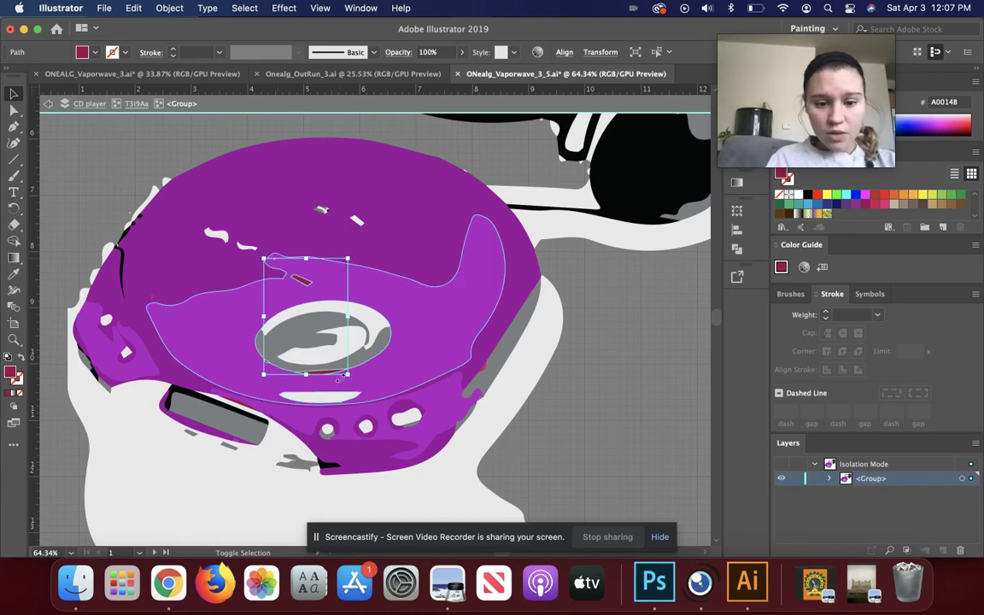
pyautogui.scroll(5, 494, 384)
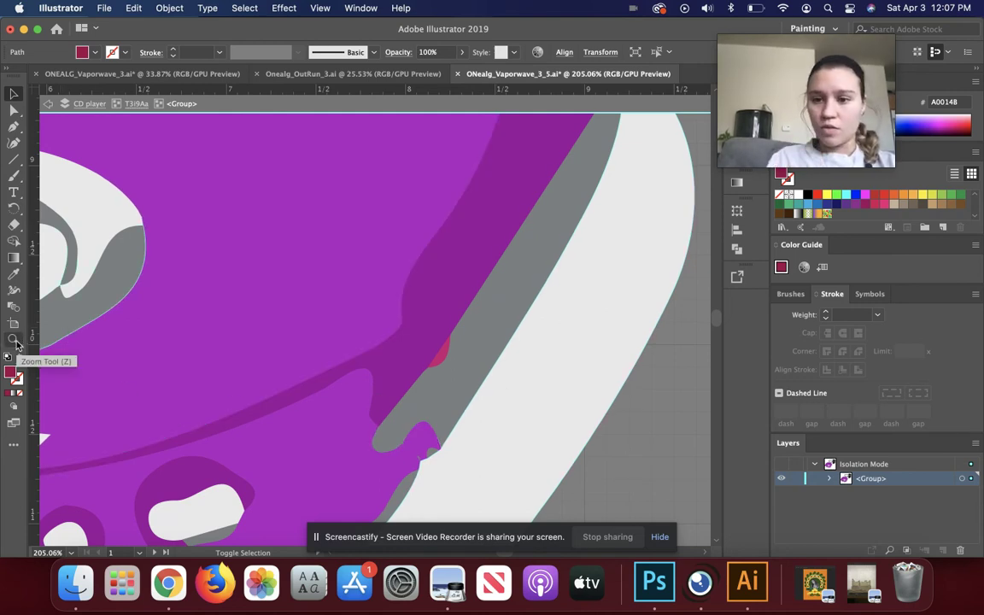
pyautogui.click(438, 359)
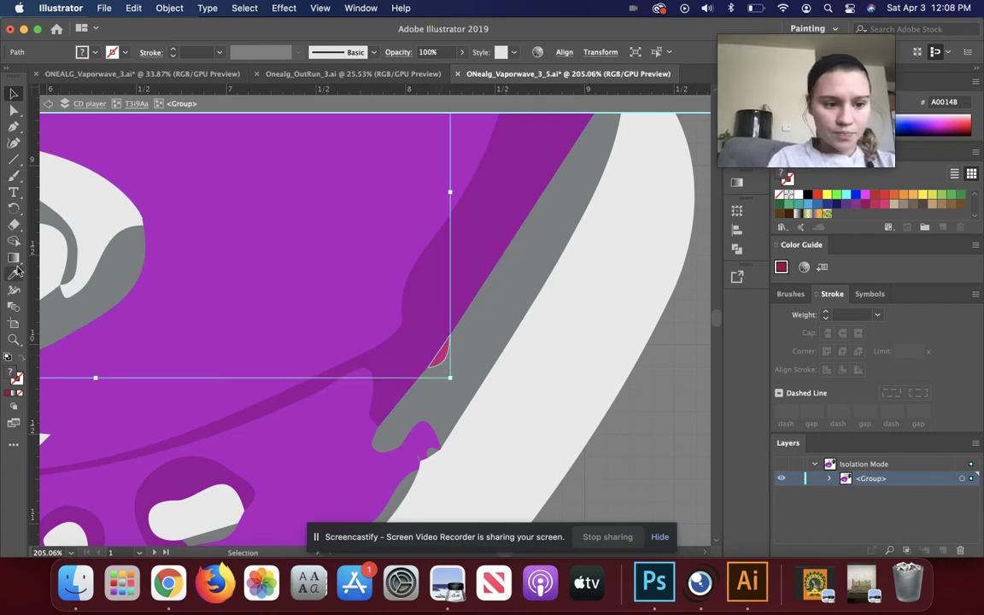
pyautogui.click(15, 273)
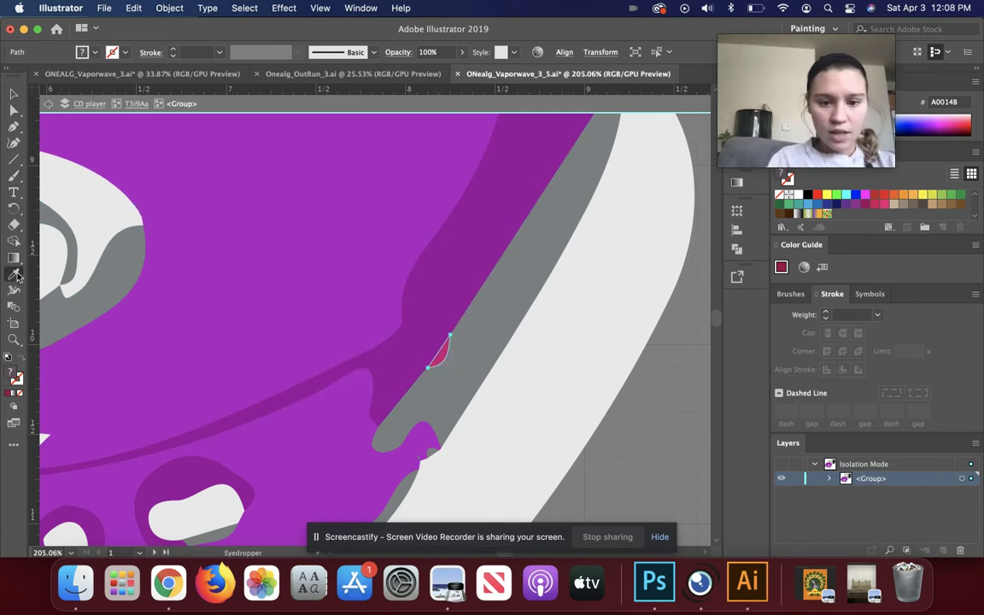
pyautogui.click(458, 281)
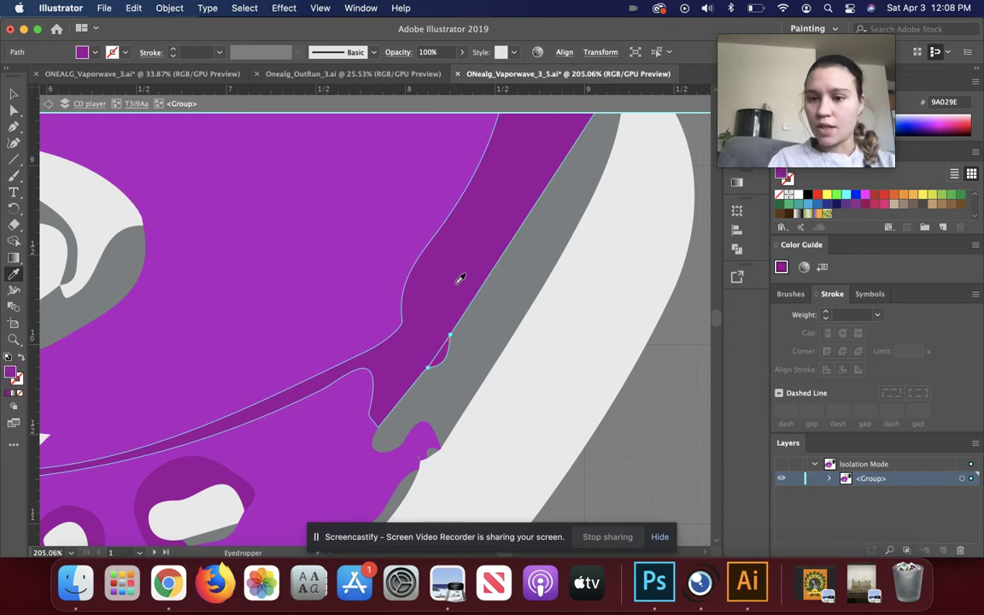
pyautogui.scroll(-5, 459, 277)
pyautogui.scroll(-1, 460, 283)
pyautogui.keyDown('super'); pyautogui.click(460, 284); pyautogui.keyUp('super')
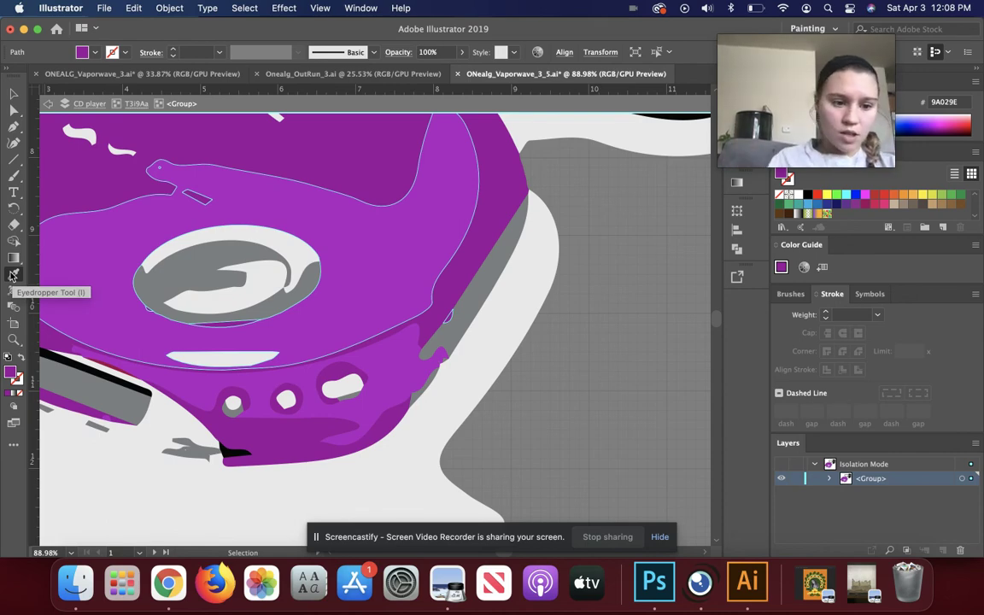
pyautogui.click(11, 275)
pyautogui.hscroll(-5, 357, 344)
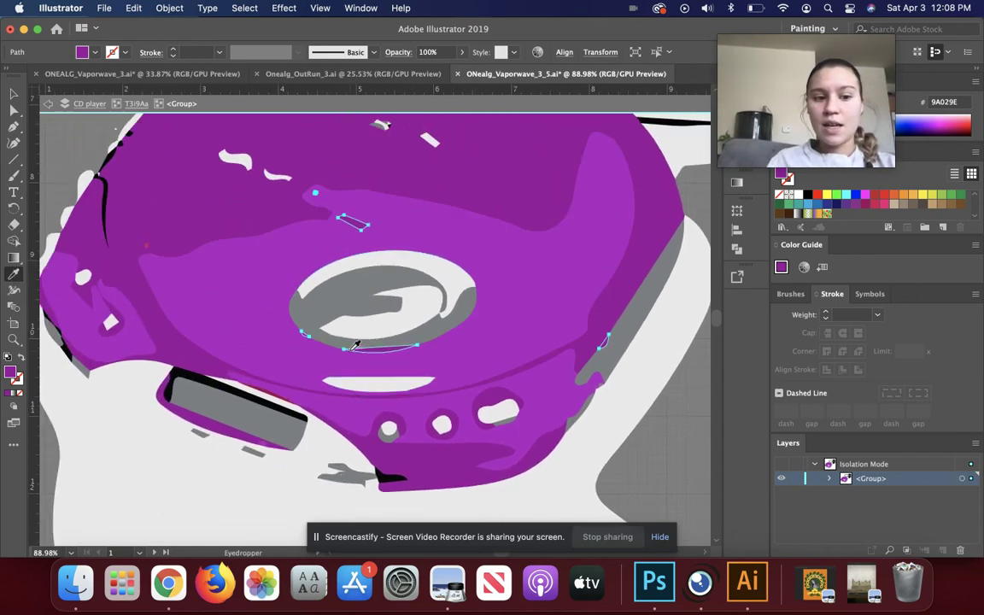
pyautogui.scroll(-2, 357, 345)
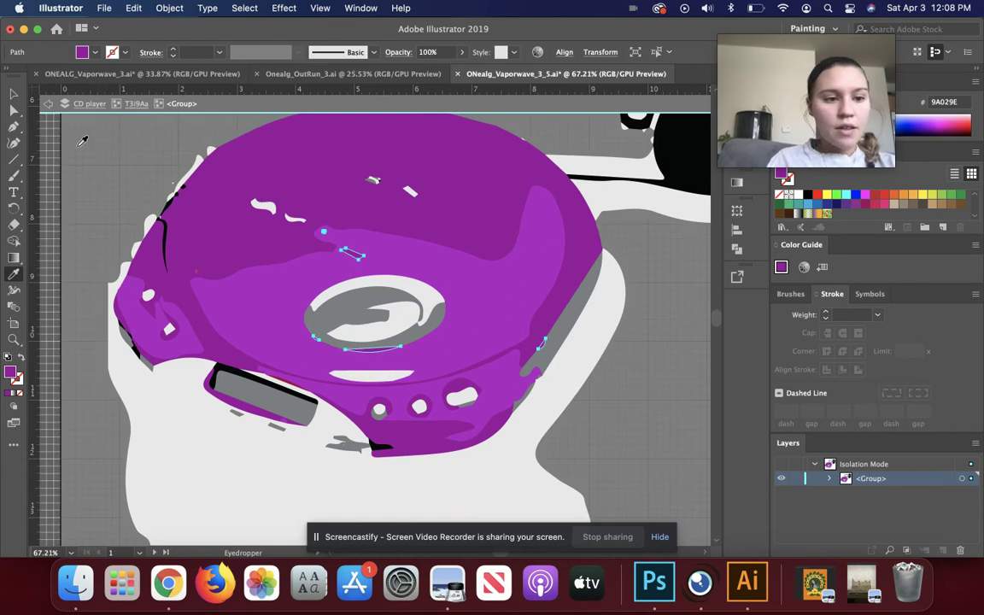
# Step: Delete the small stray white fragments bordering the upper-left edge of the CD player's lid
pyautogui.click(13, 94)
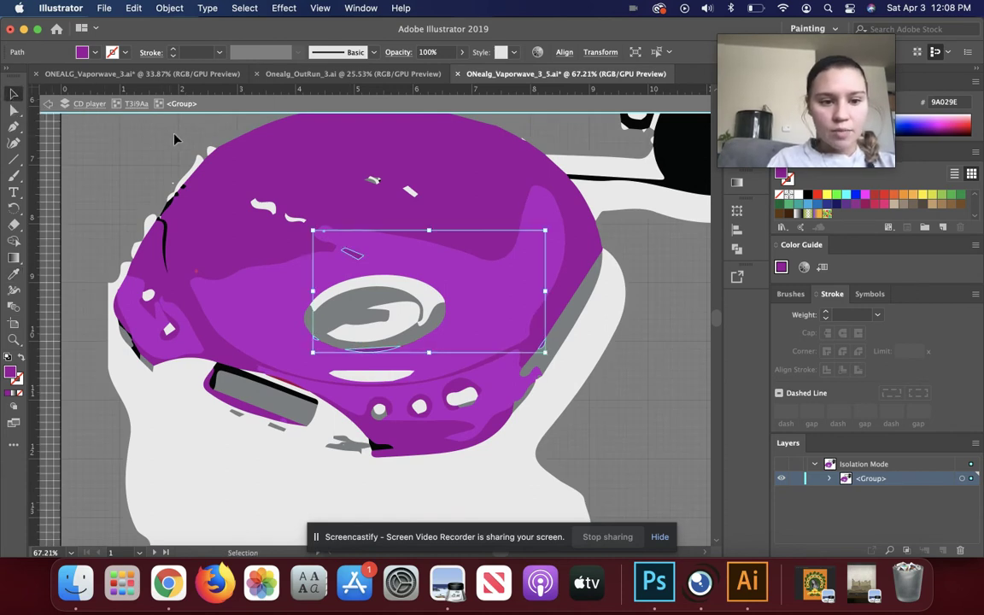
pyautogui.click(211, 151)
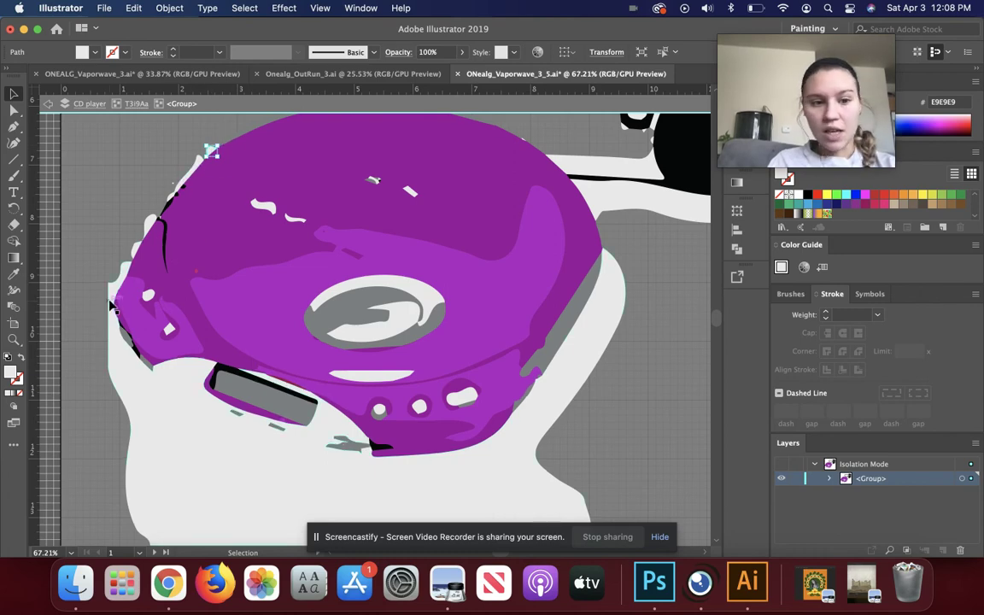
pyautogui.click(193, 171)
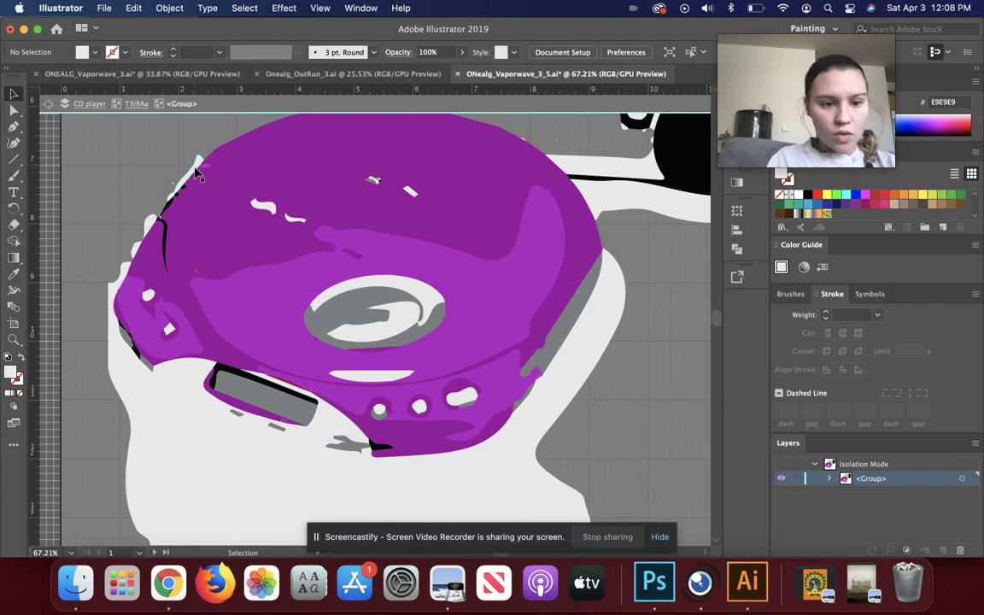
pyautogui.click(196, 173)
pyautogui.click(195, 172)
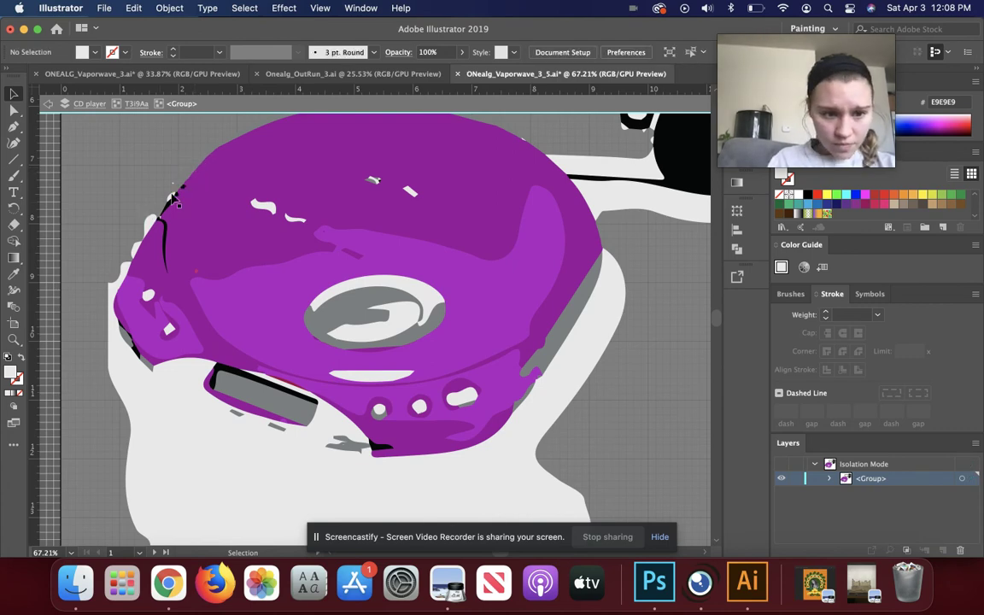
pyautogui.click(170, 198)
pyautogui.moveTo(170, 198); pyautogui.dragTo(138, 248)
pyautogui.press('Delete')
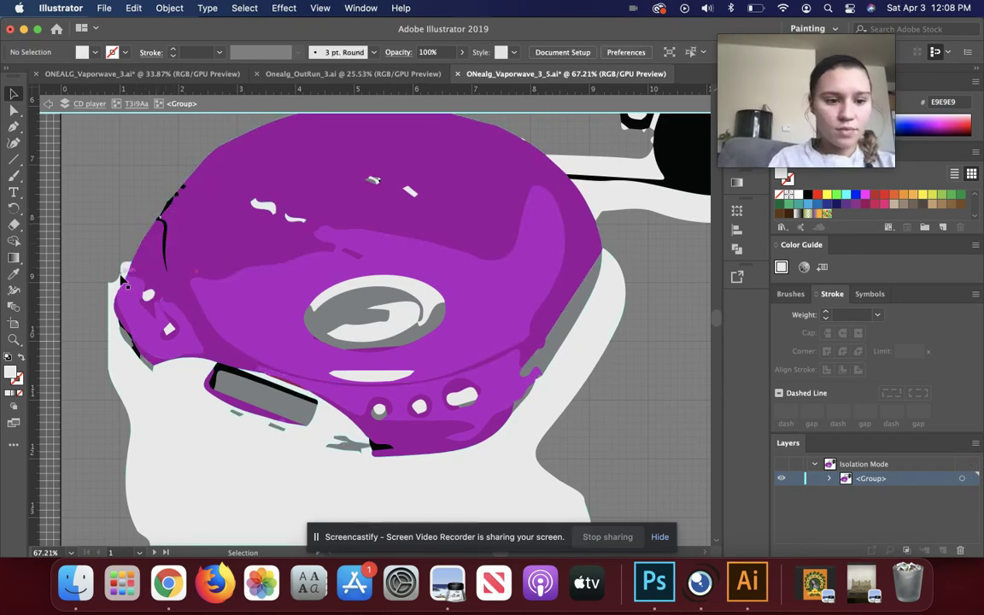
pyautogui.click(121, 277)
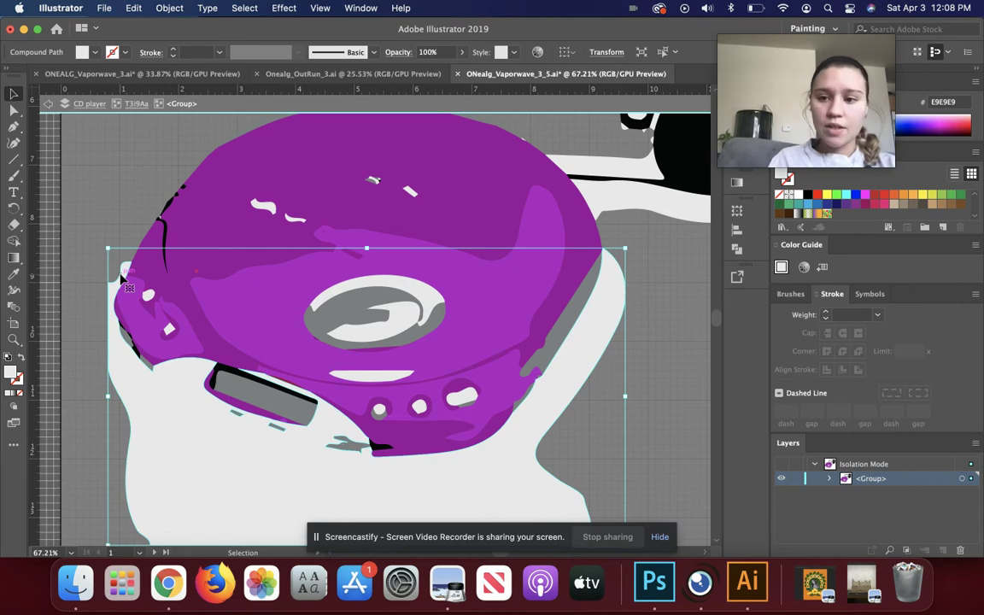
pyautogui.scroll(2, 122, 277)
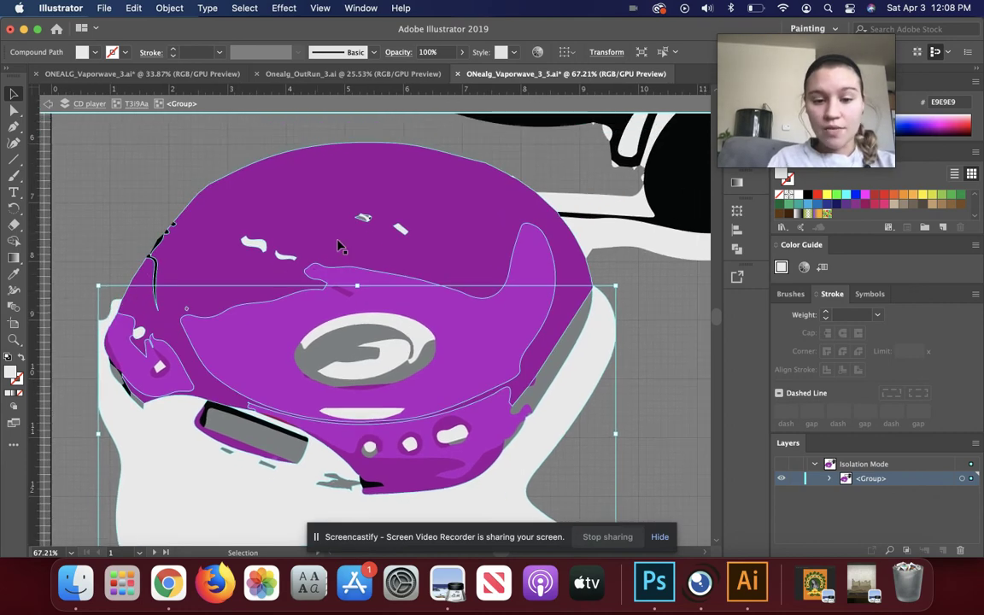
pyautogui.click(515, 179)
# Step: Clean up the stray white fragments beside the lower headphone earpiece and leave the group's isolation mode
pyautogui.scroll(5, 515, 179)
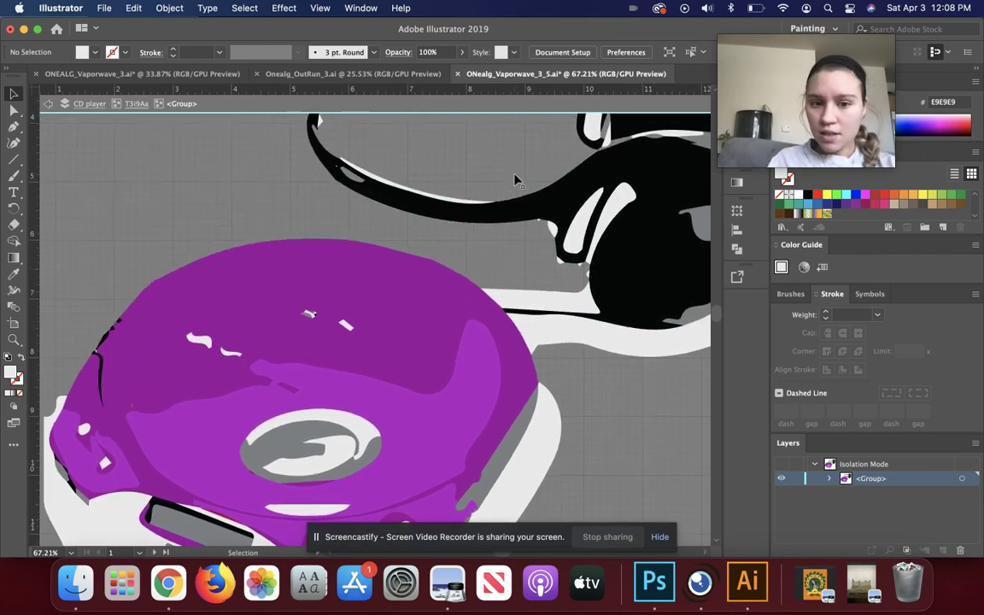
pyautogui.click(540, 222)
pyautogui.moveTo(539, 222); pyautogui.dragTo(579, 267)
pyautogui.scroll(-5, 579, 267)
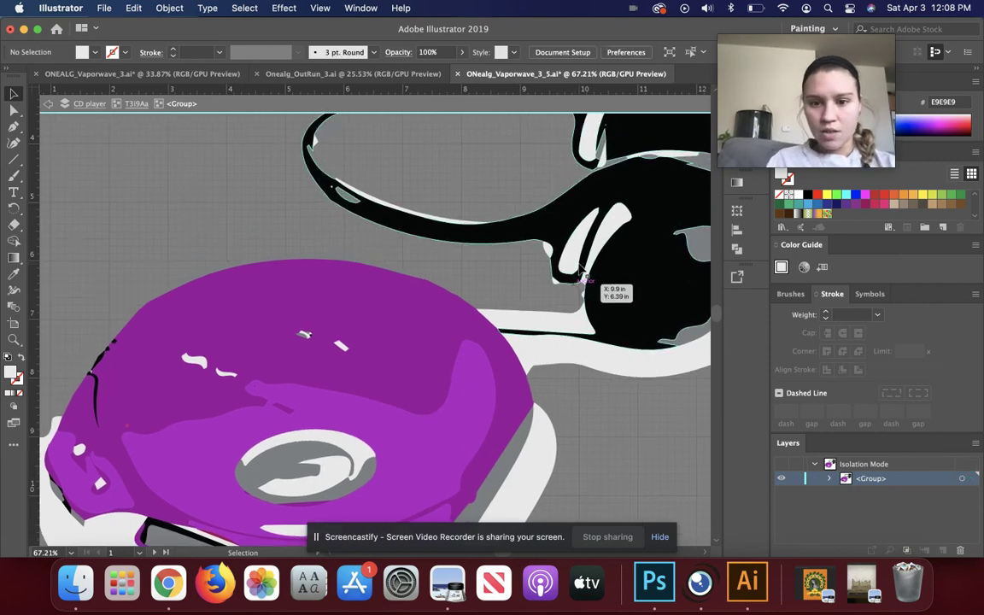
pyautogui.scroll(-3, 568, 284)
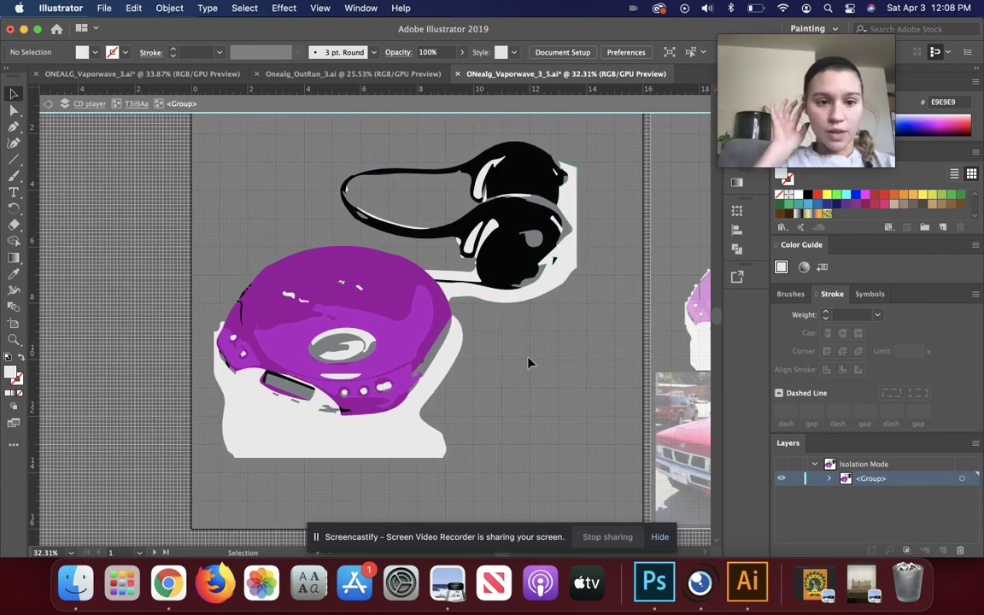
pyautogui.doubleClick(529, 363)
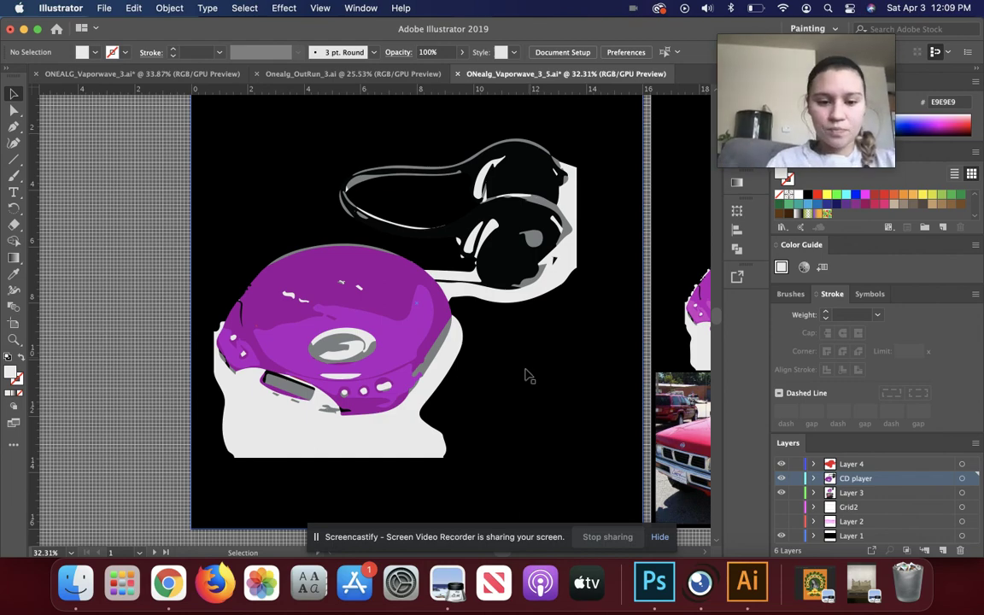
# Step: Move the whole CD player group toward the artboard's upper-left corner and scale it down proportionally to about 9 in wide
pyautogui.click(385, 342)
pyautogui.moveTo(383, 333); pyautogui.dragTo(367, 382)
pyautogui.moveTo(374, 320); pyautogui.dragTo(374, 321)
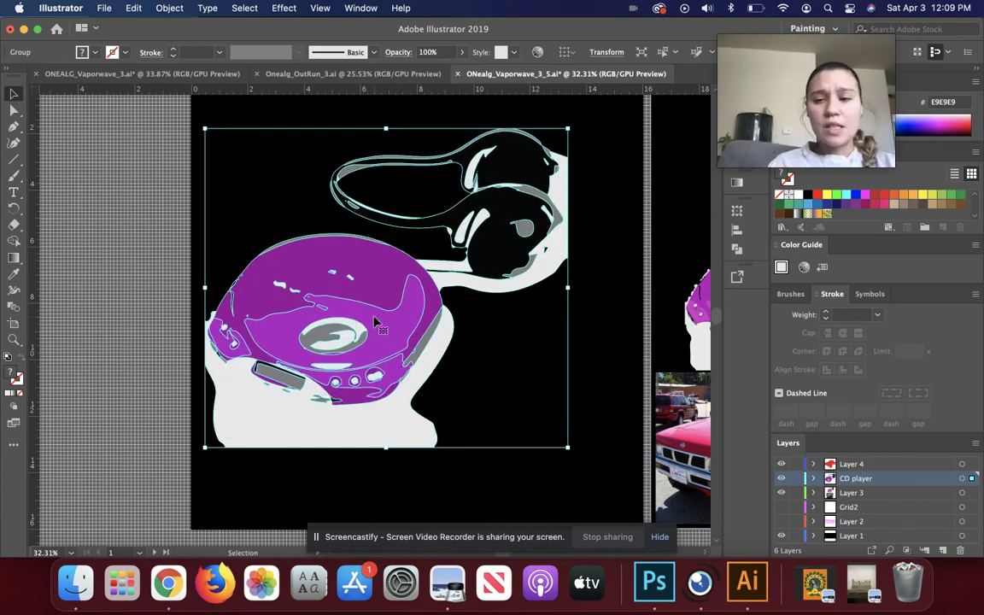
pyautogui.rightClick(374, 321)
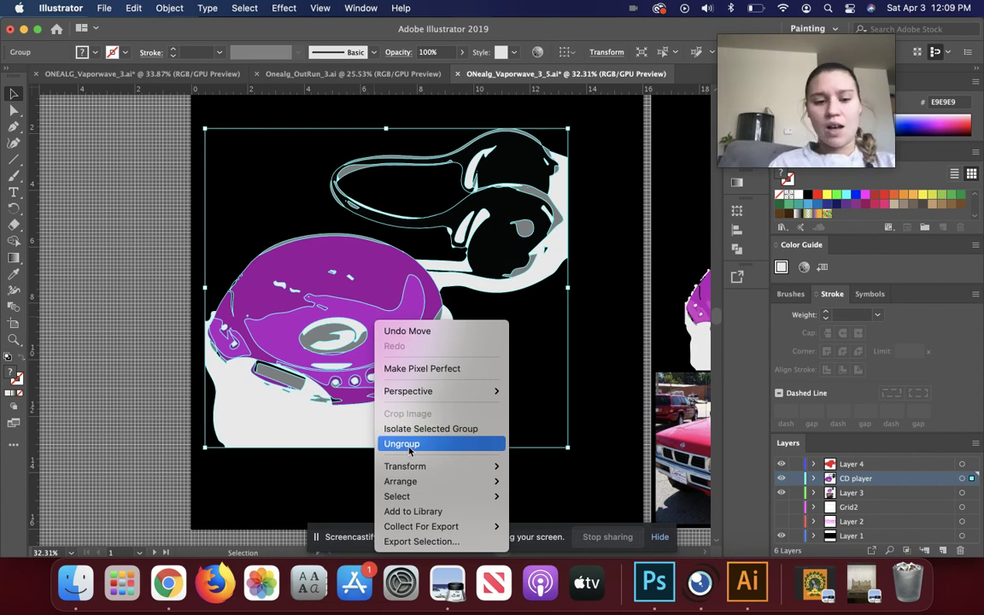
pyautogui.click(620, 410)
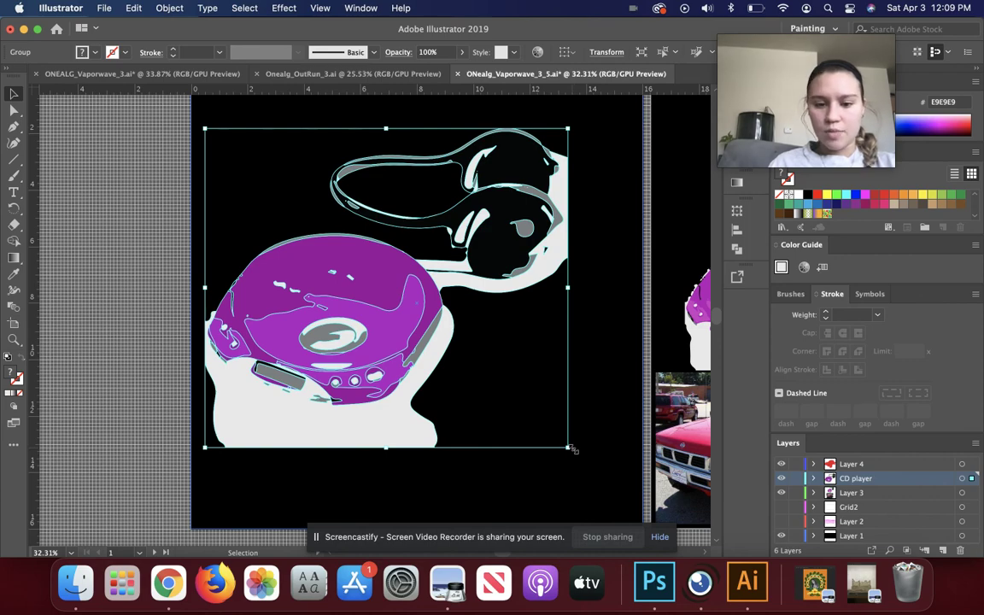
pyautogui.moveTo(568, 448); pyautogui.dragTo(457, 346)
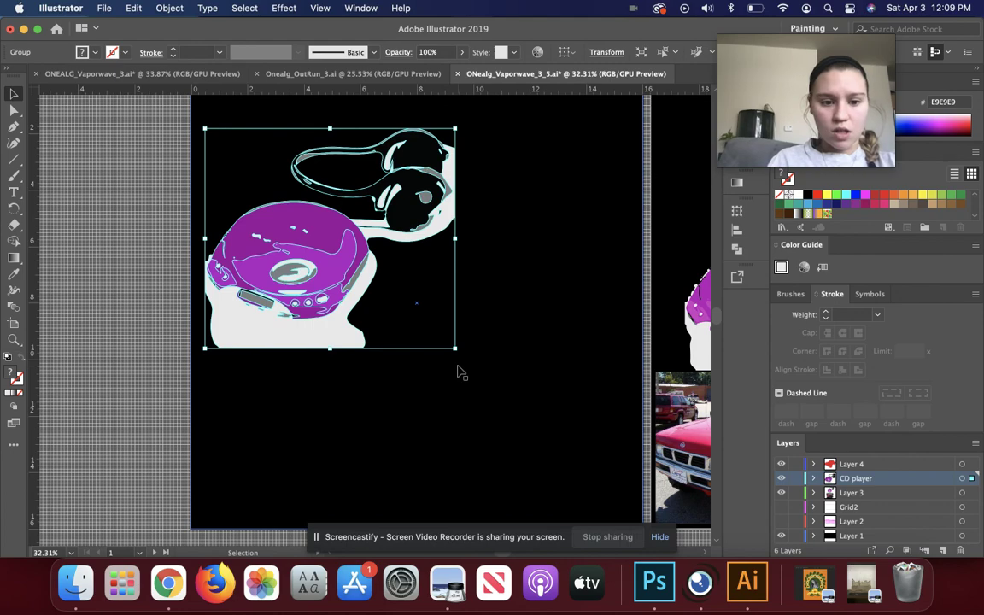
# Step: Duplicate the scaled CD player group and place the copy in the lower-right part of the artboard
pyautogui.press('a')
pyautogui.press('super+c')
pyautogui.press('super+v')
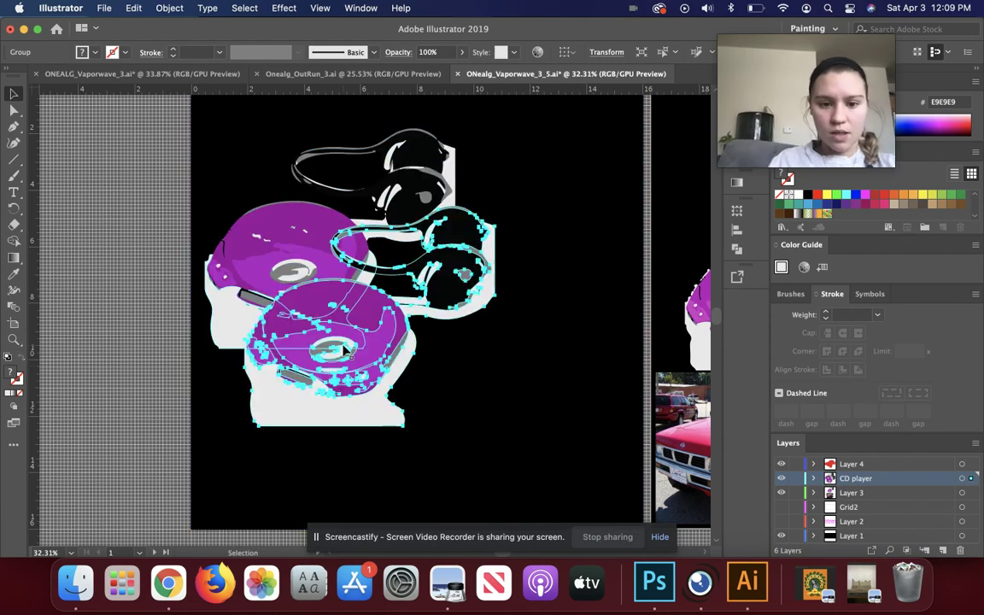
pyautogui.moveTo(368, 360); pyautogui.dragTo(489, 421)
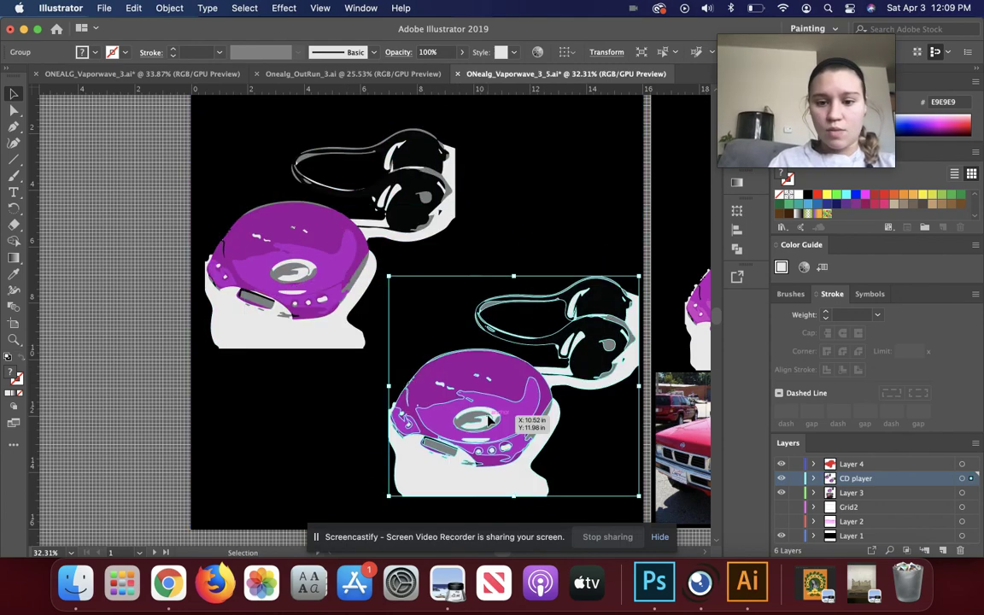